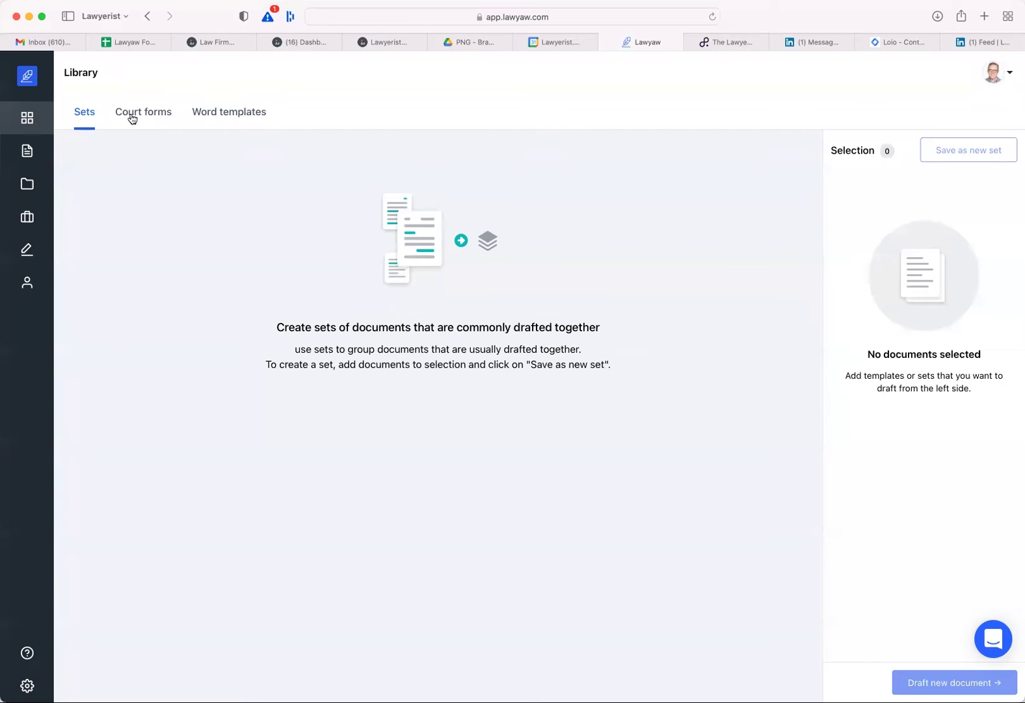
- Look over the Word templates, and browse the Federal court forms list, loading further entries
click(233, 114)
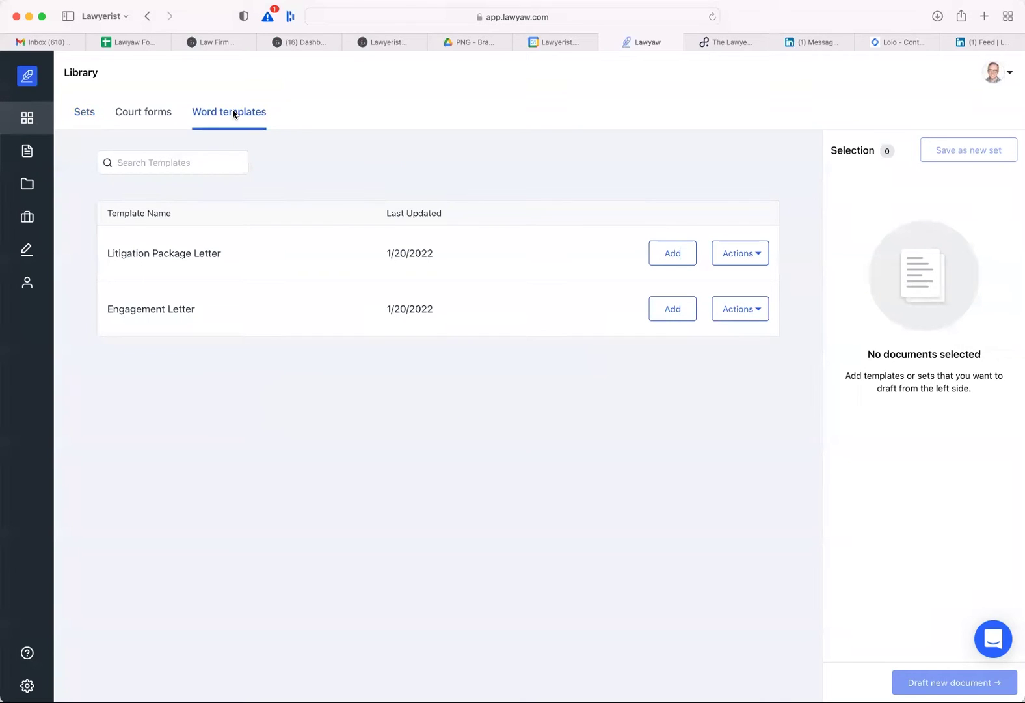
click(145, 114)
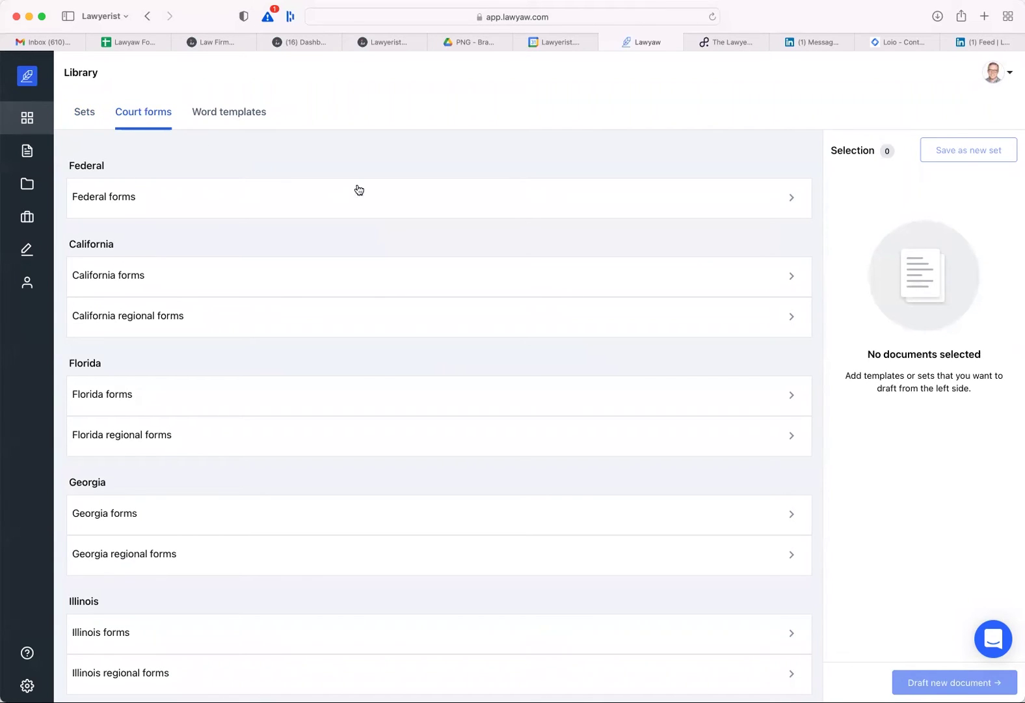
click(793, 198)
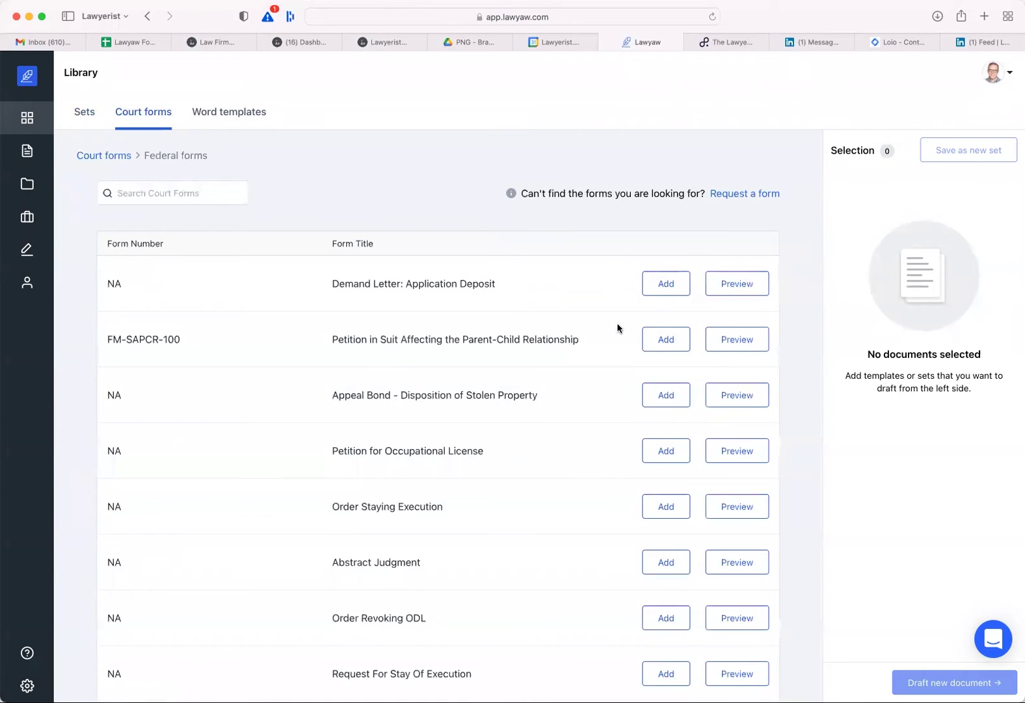
scroll(282, 436, down, 10)
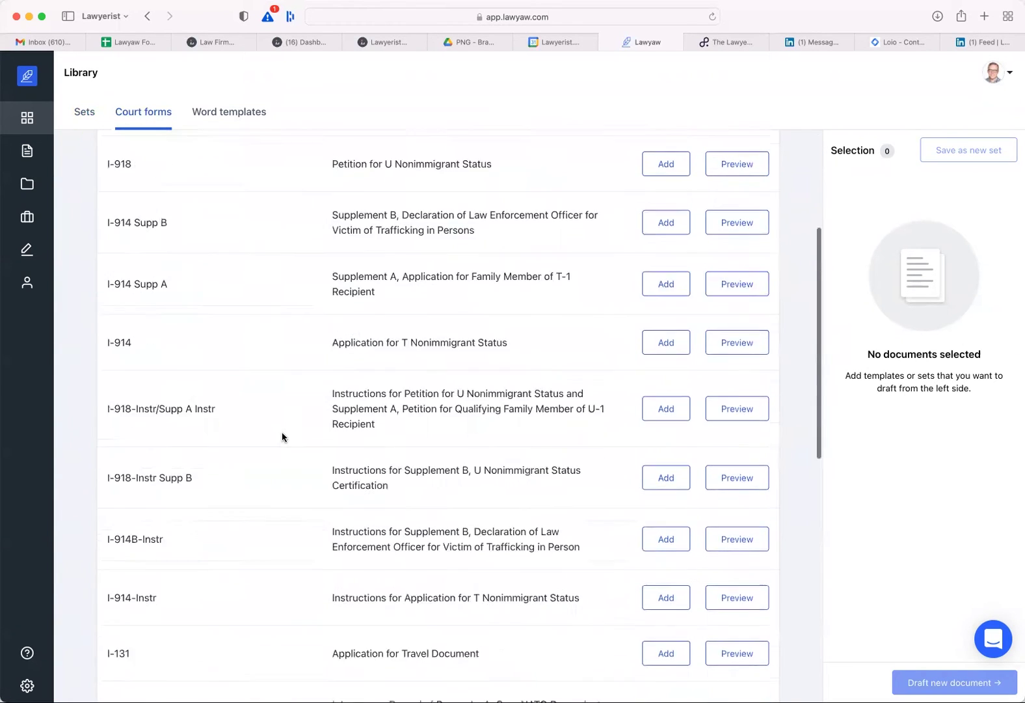
scroll(283, 436, down, 5)
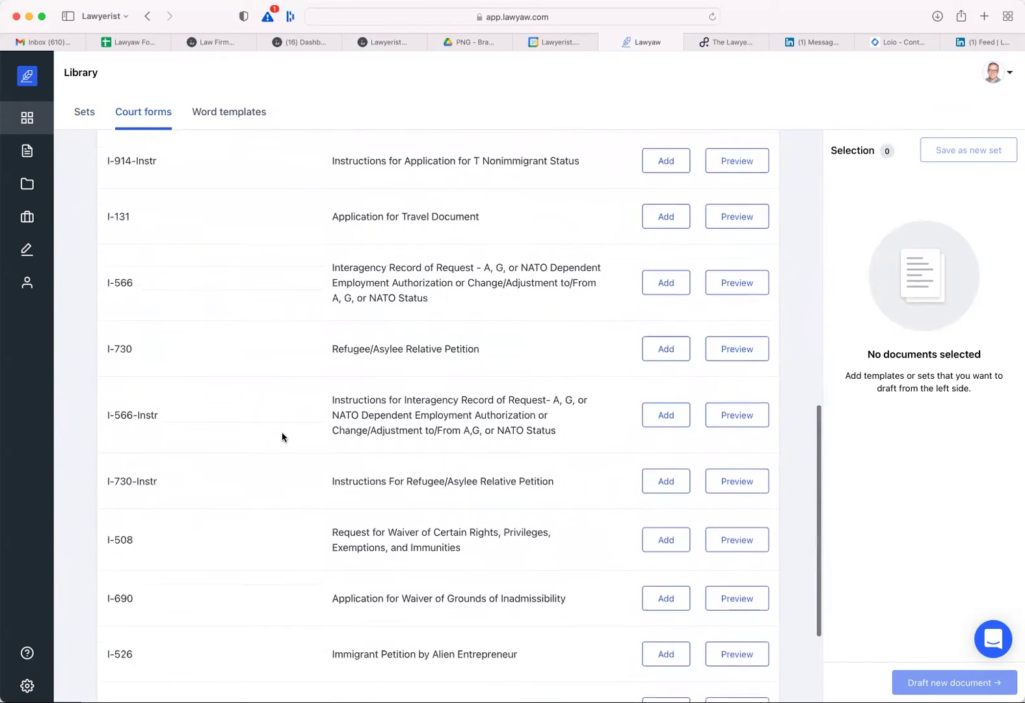
click(437, 665)
click(441, 668)
scroll(298, 585, down, 7)
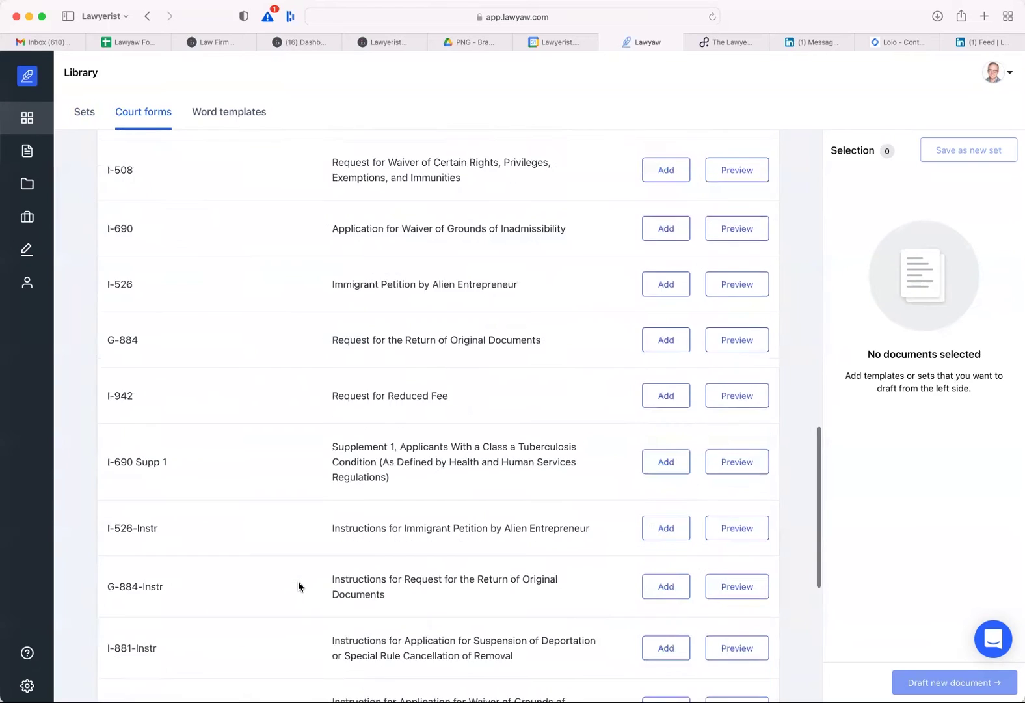
scroll(298, 585, down, 3)
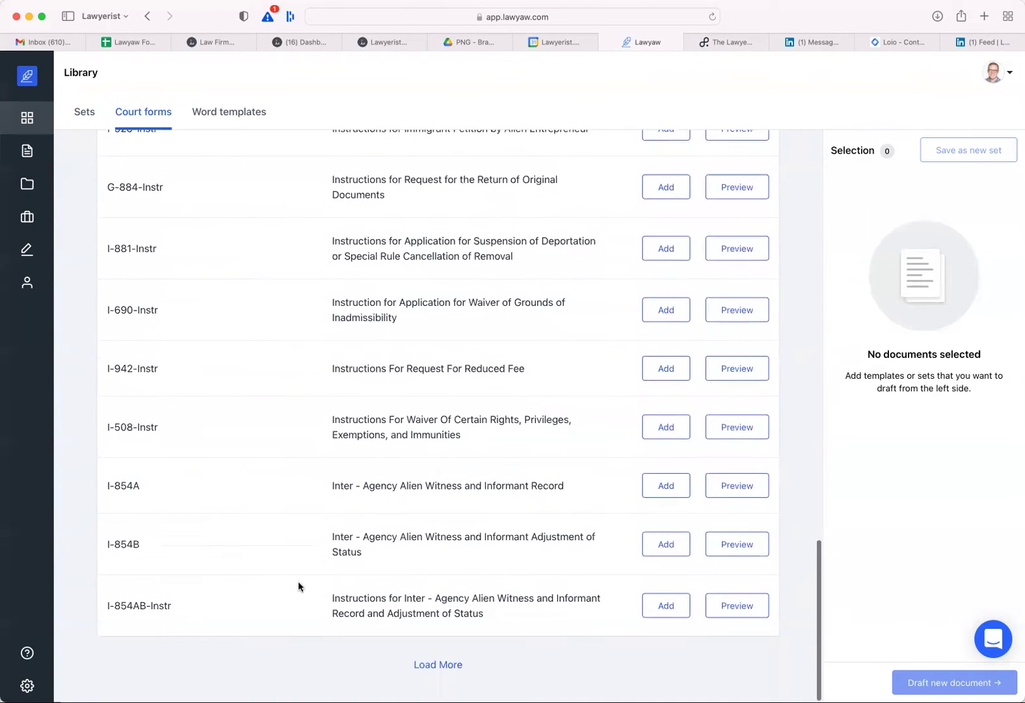
click(432, 665)
scroll(283, 605, down, 7)
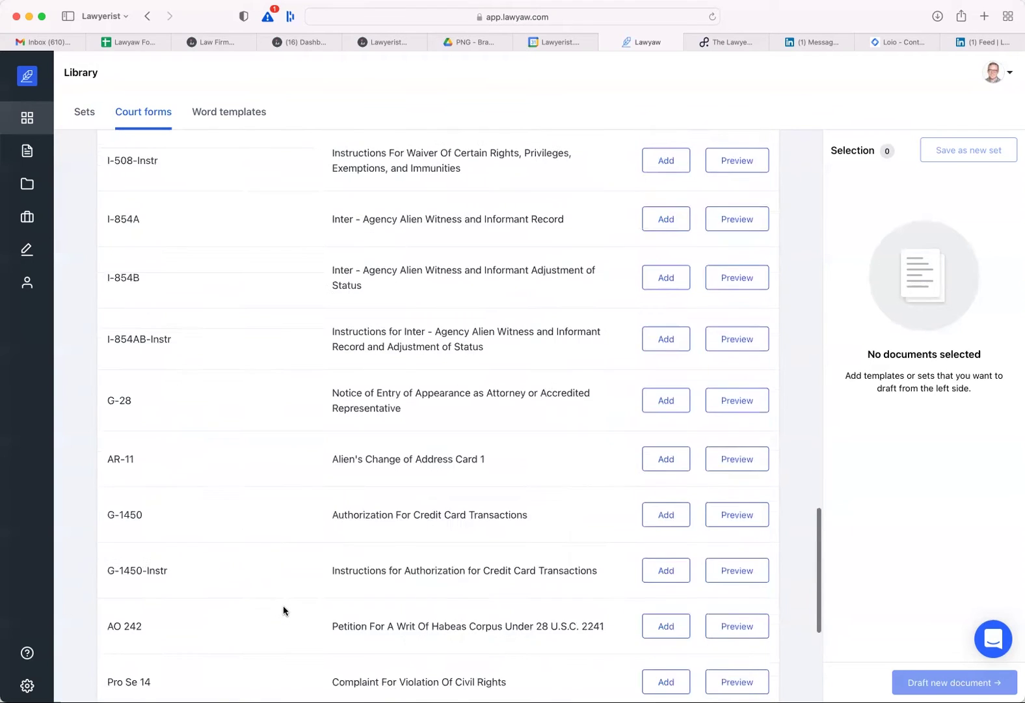
scroll(287, 606, up, 20)
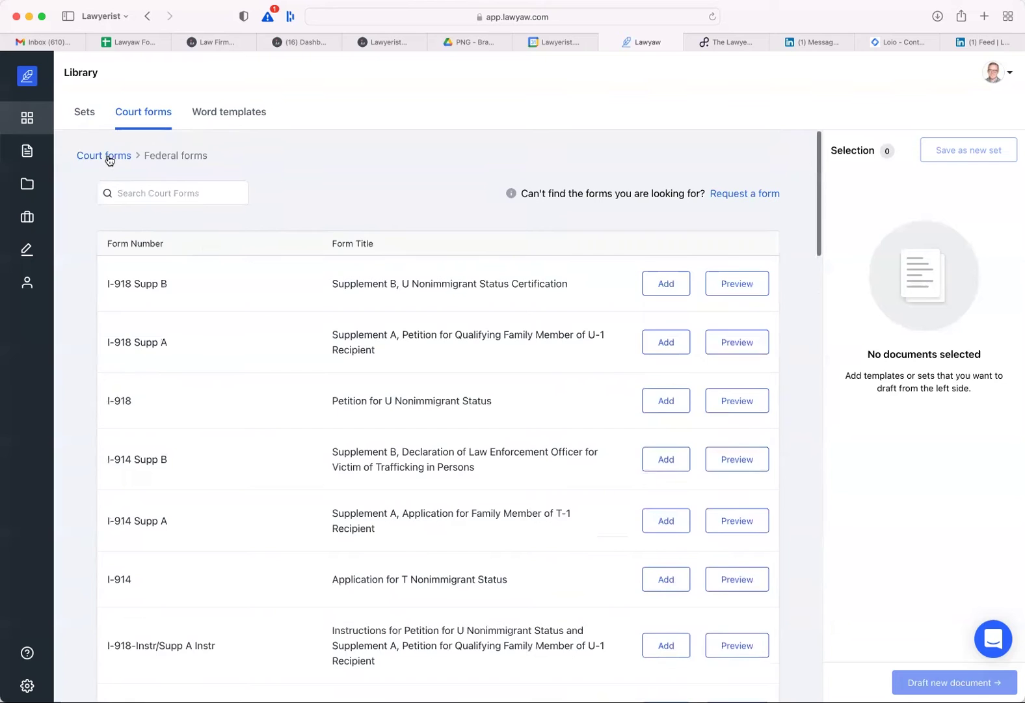
- Return to the court form jurisdictions and browse the statewide California forms
click(108, 157)
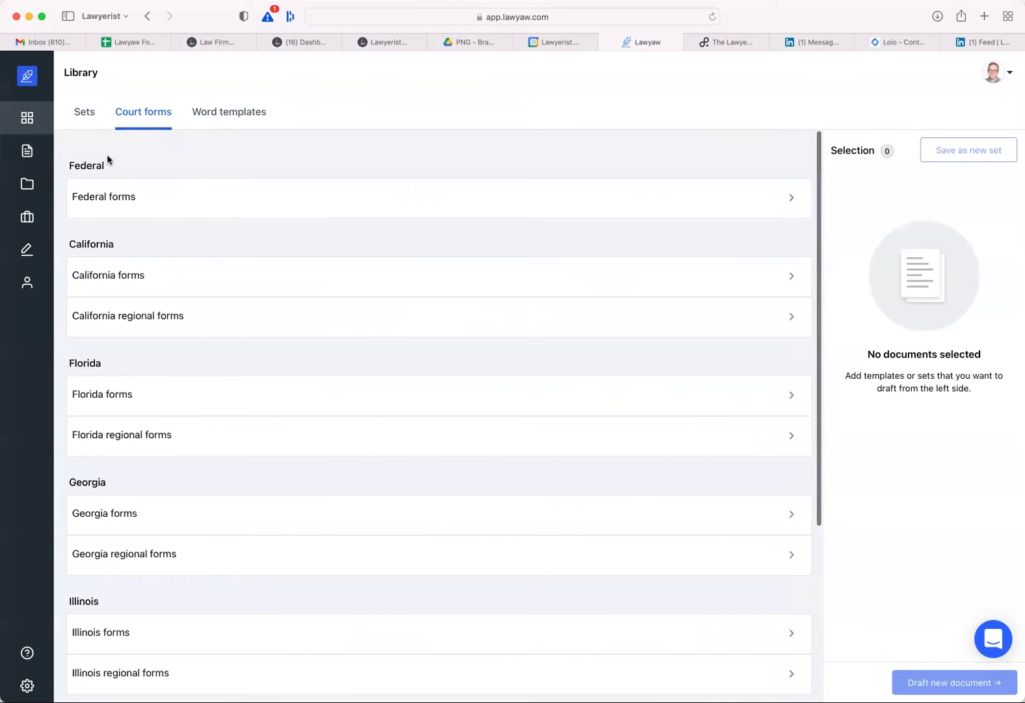
click(792, 276)
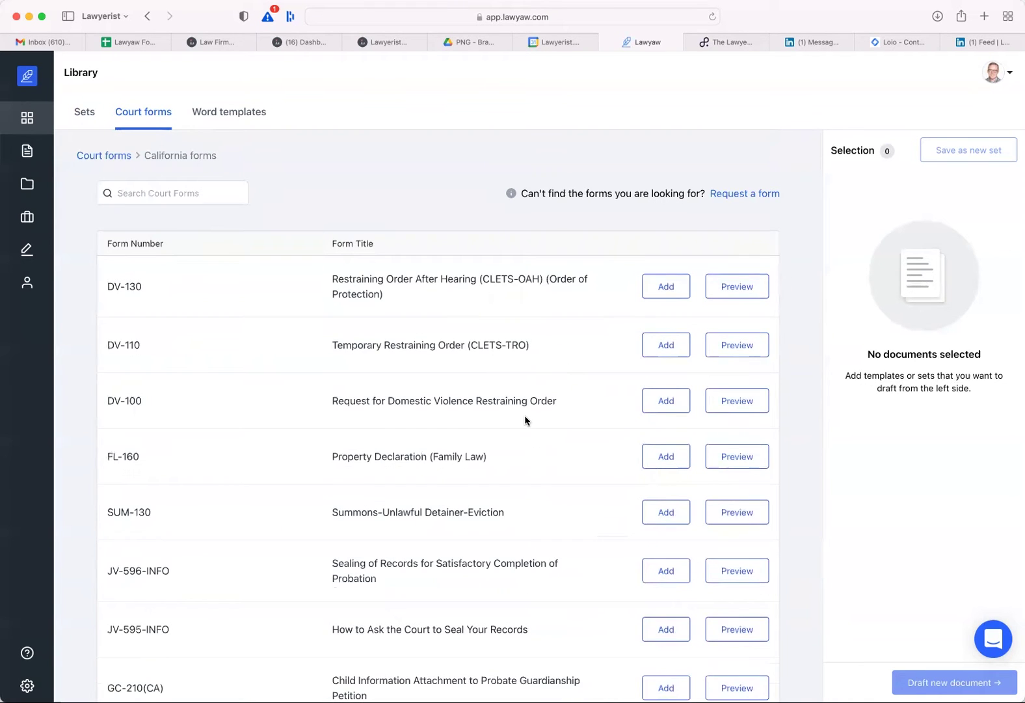
scroll(525, 419, down, 5)
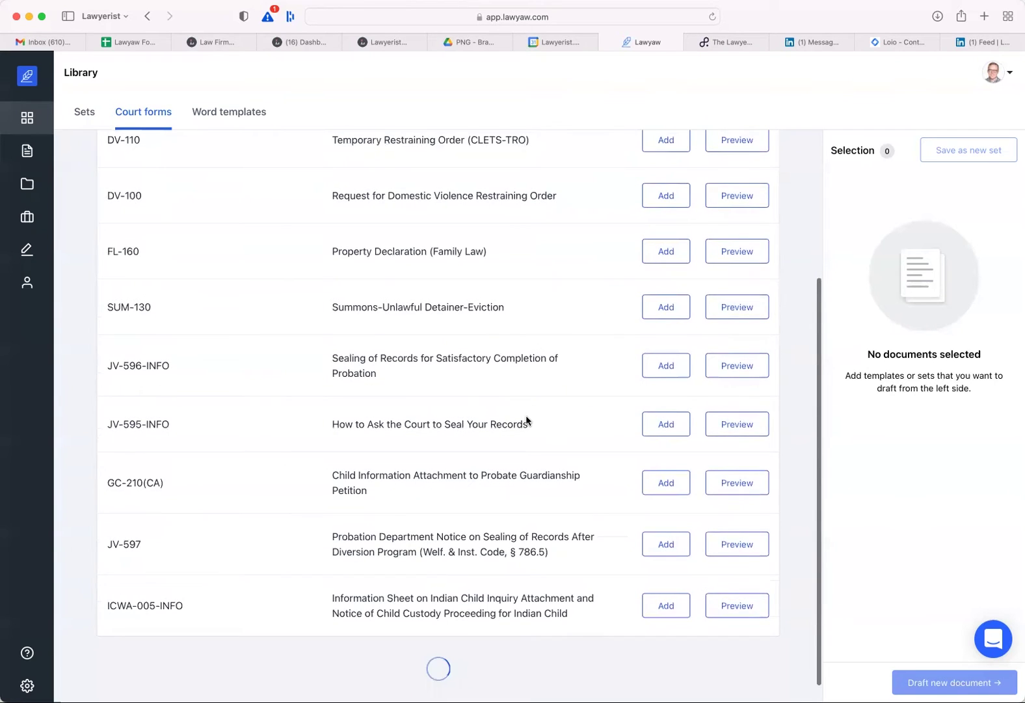
scroll(527, 419, down, 1)
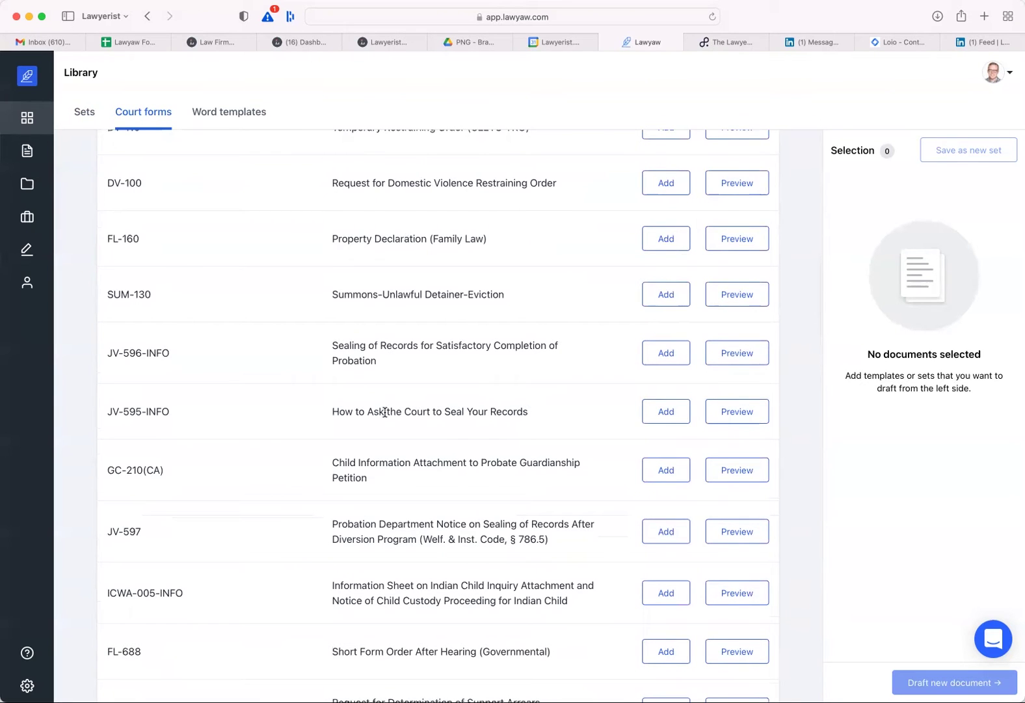
scroll(385, 412, down, 5)
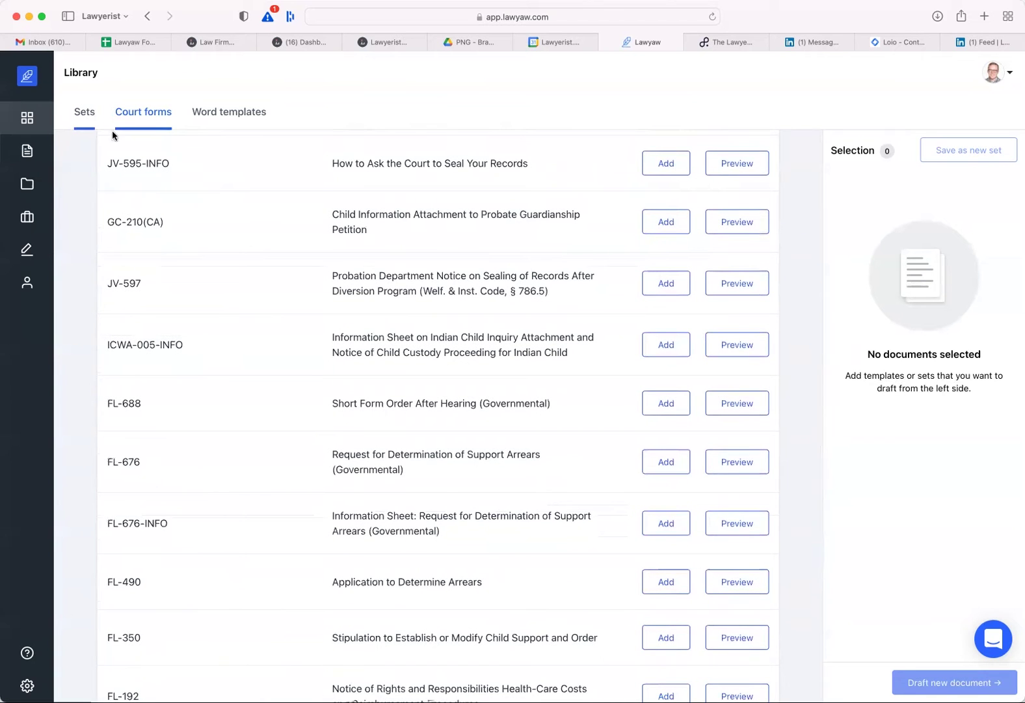
scroll(251, 262, down, 5)
scroll(252, 263, up, 10)
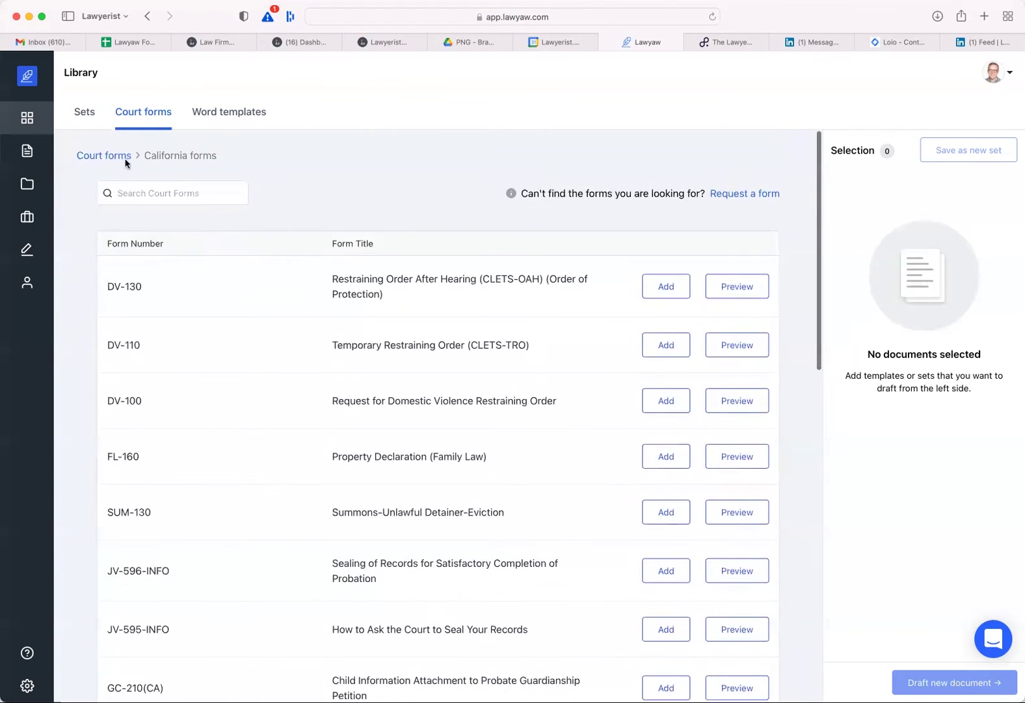
- Go back to the jurisdiction list, review the states offered, and browse the New York forms
click(103, 156)
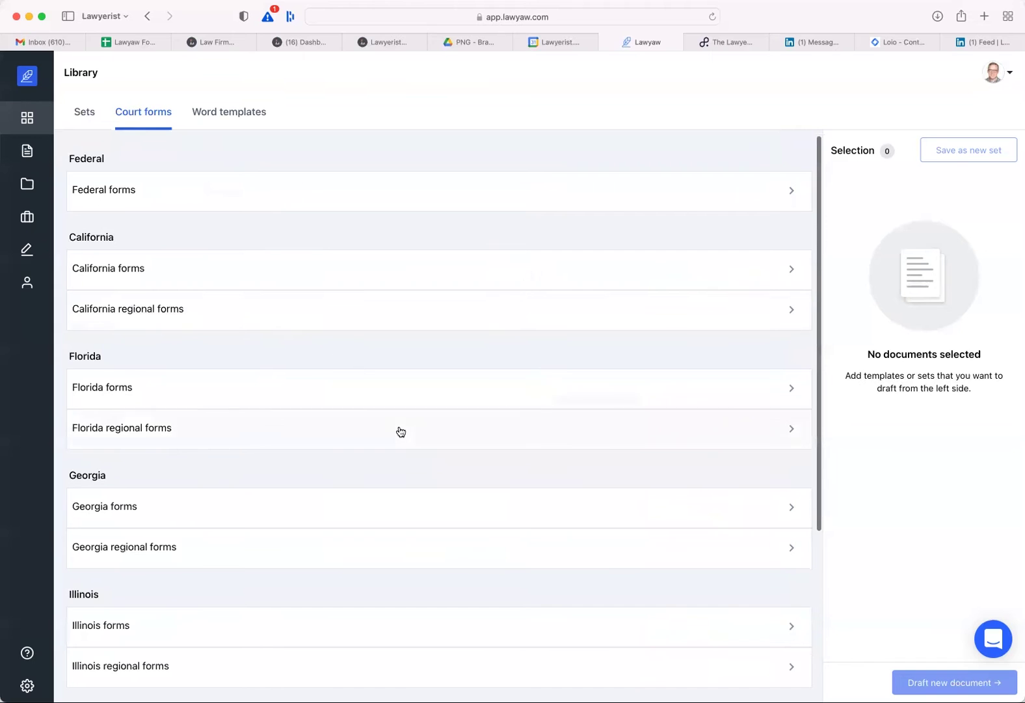
scroll(396, 431, down, 1)
scroll(219, 442, down, 4)
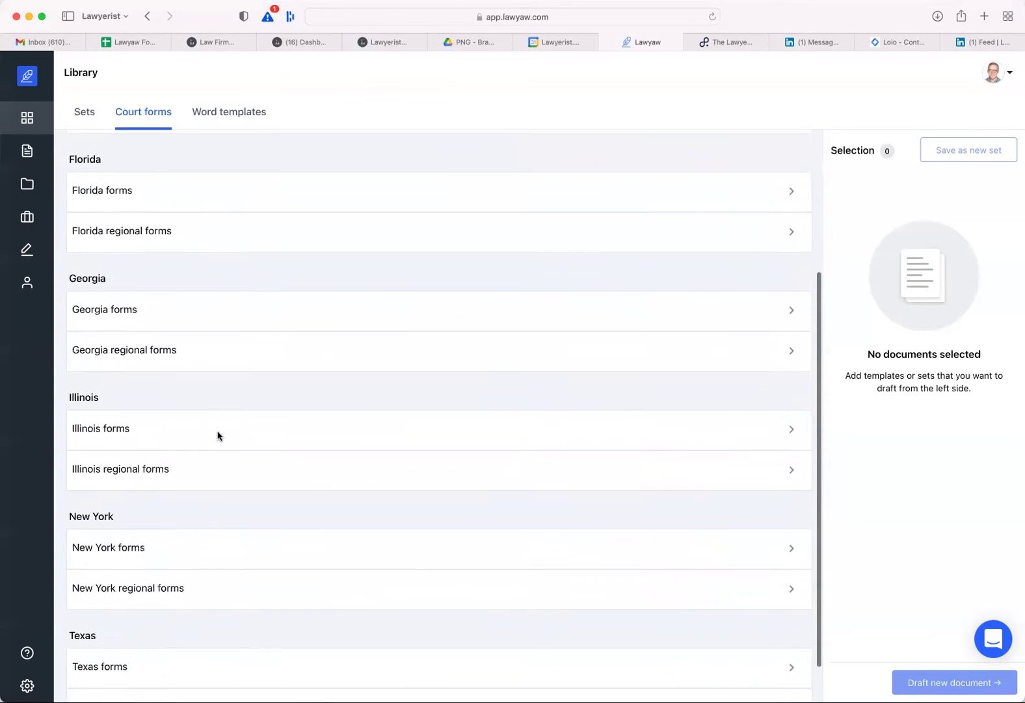
scroll(284, 456, down, 1)
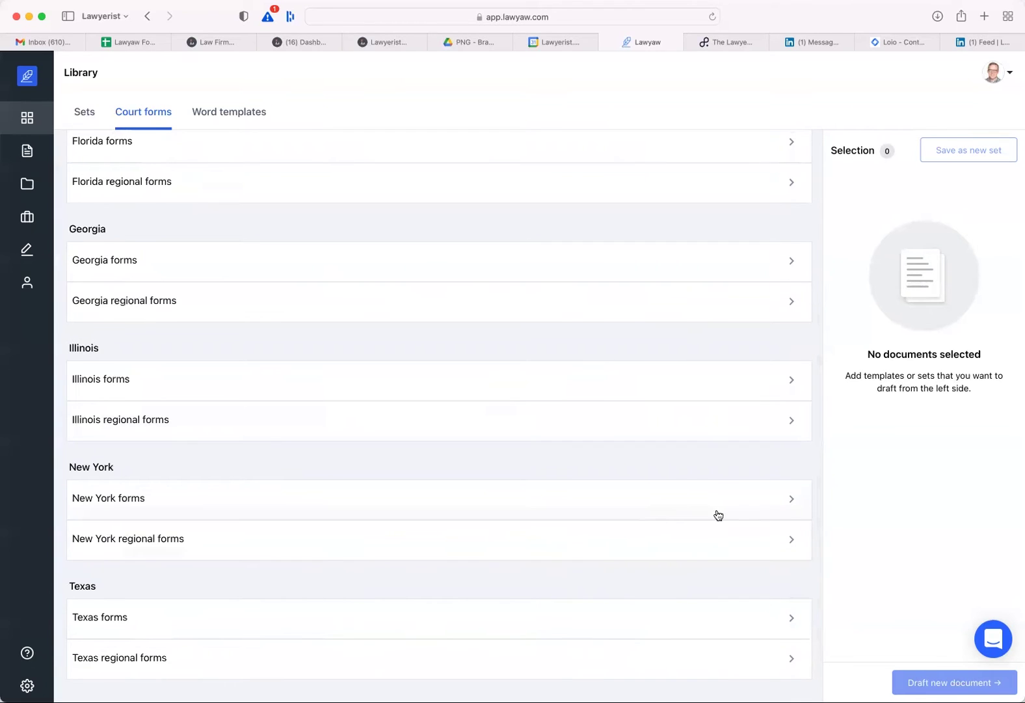
click(792, 500)
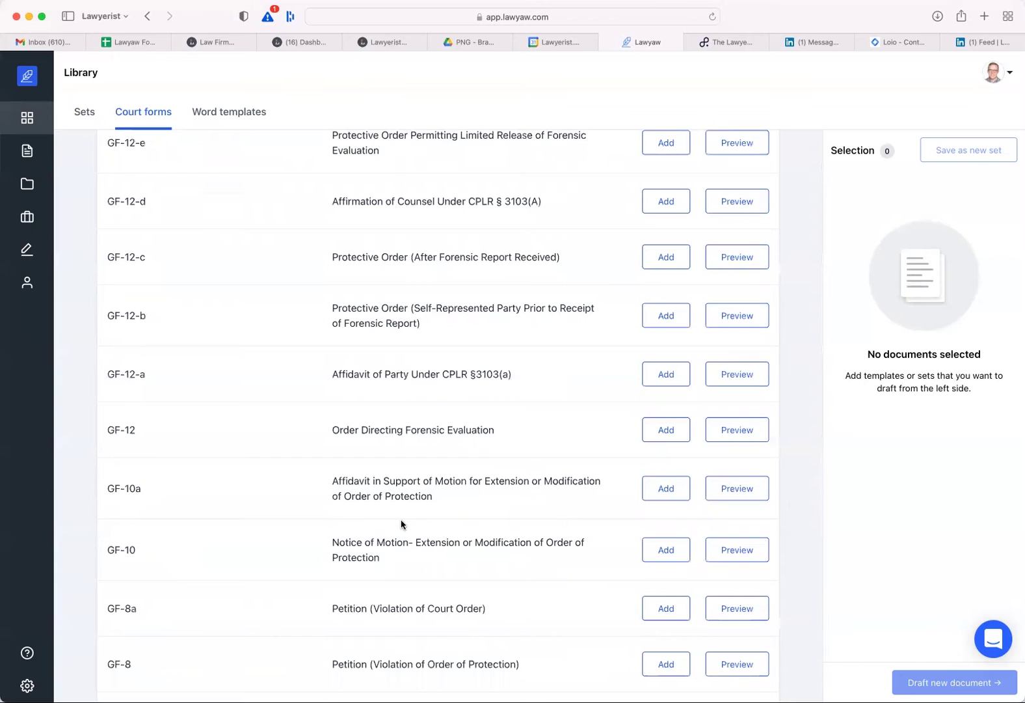
scroll(402, 524, up, 2)
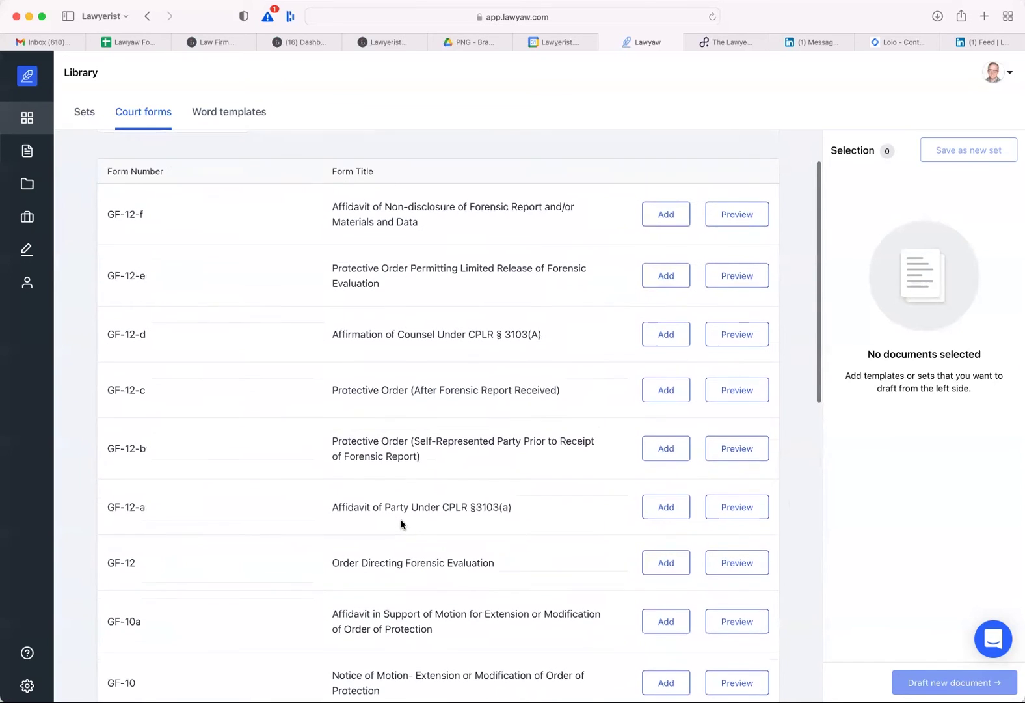
scroll(401, 524, down, 5)
scroll(401, 524, down, 5)
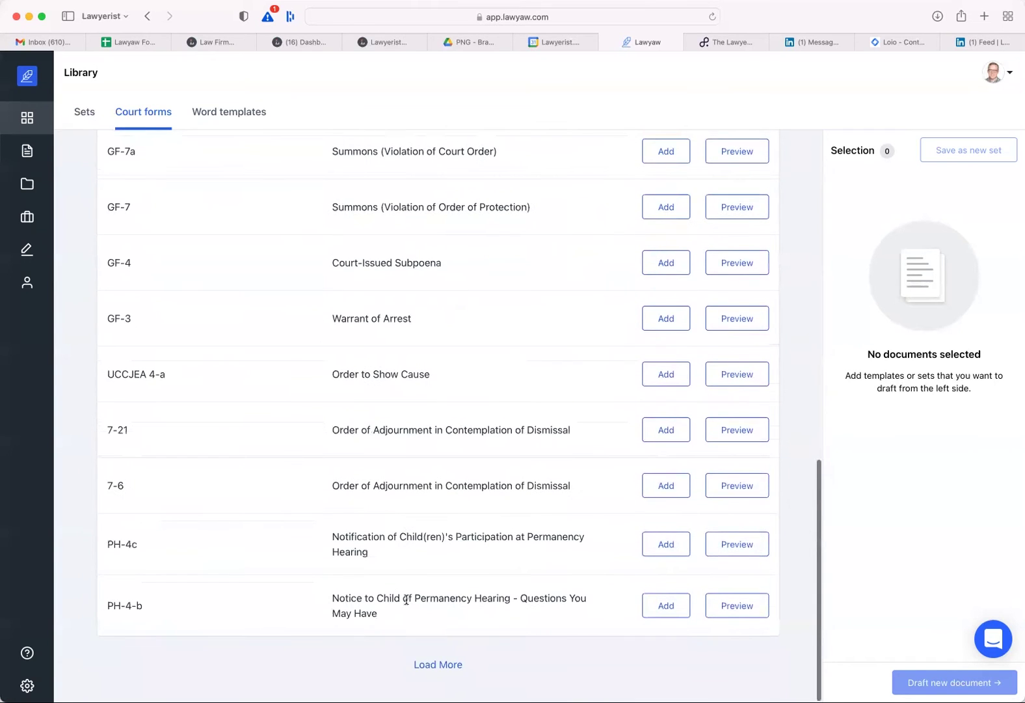
scroll(417, 592, up, 7)
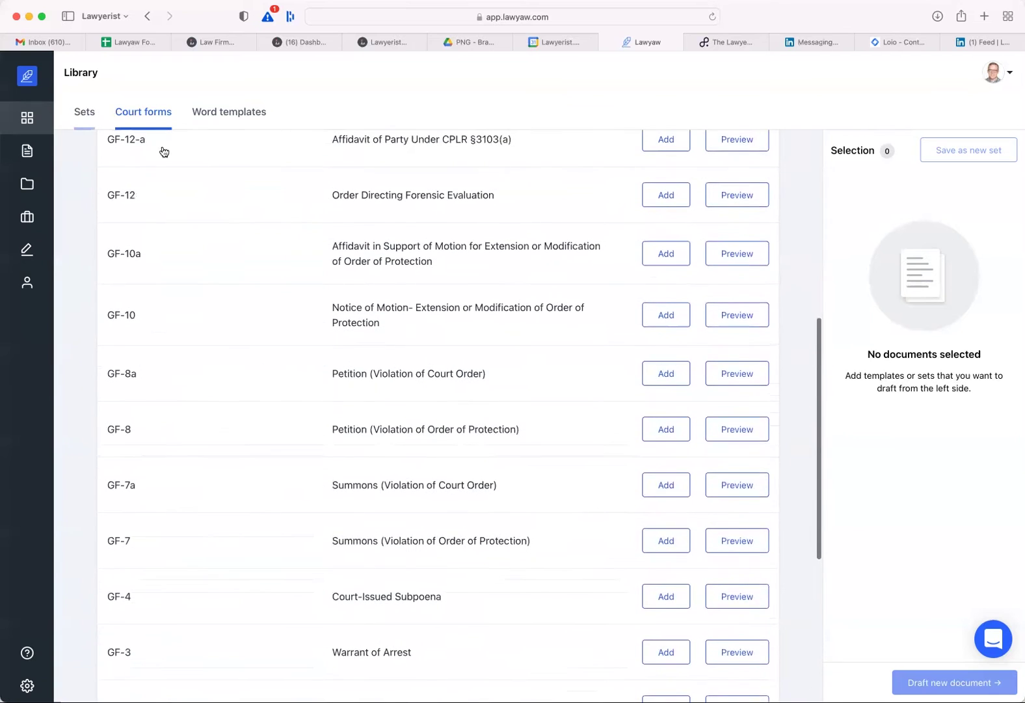
scroll(227, 264, up, 4)
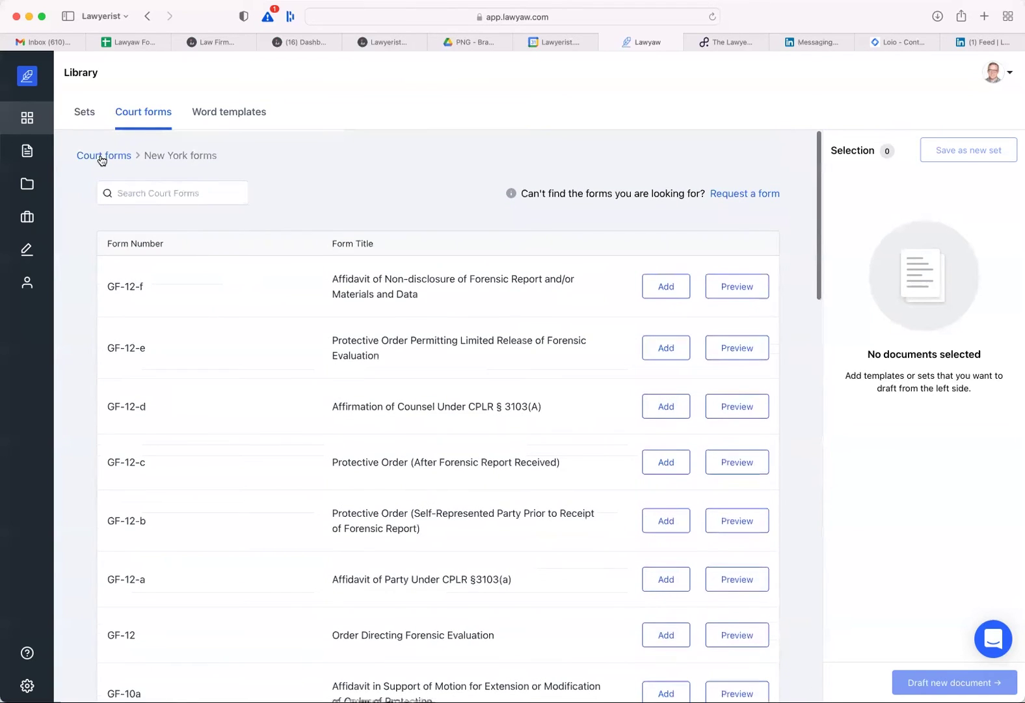
- Return to the jurisdiction list and view the regions offered under New York regional forms
click(98, 157)
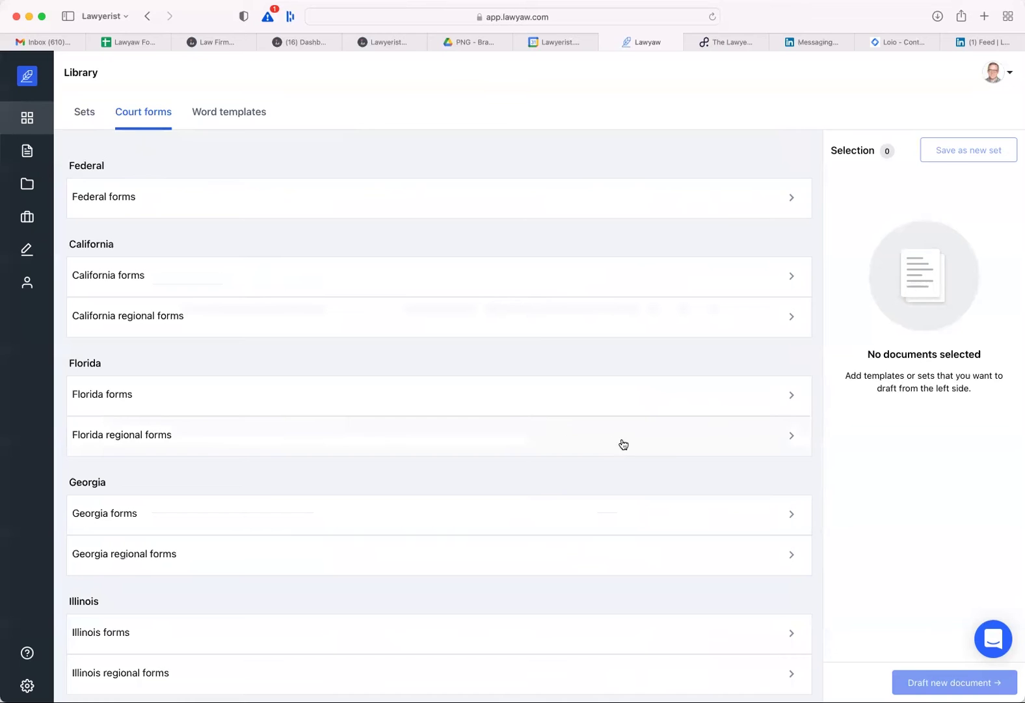
scroll(668, 458, down, 3)
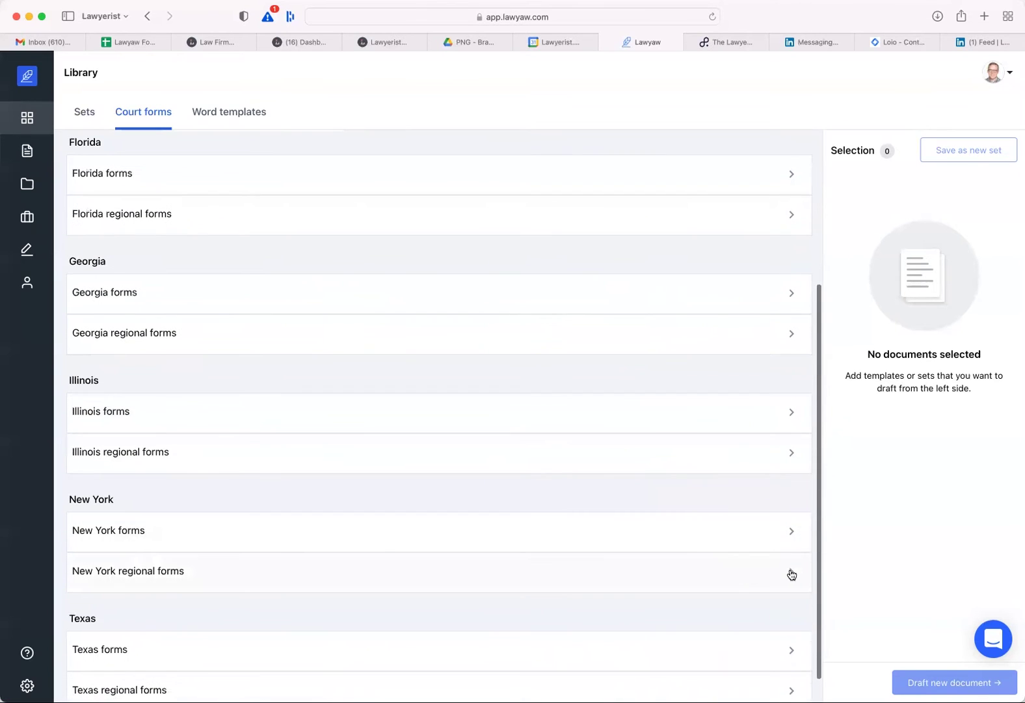
click(791, 573)
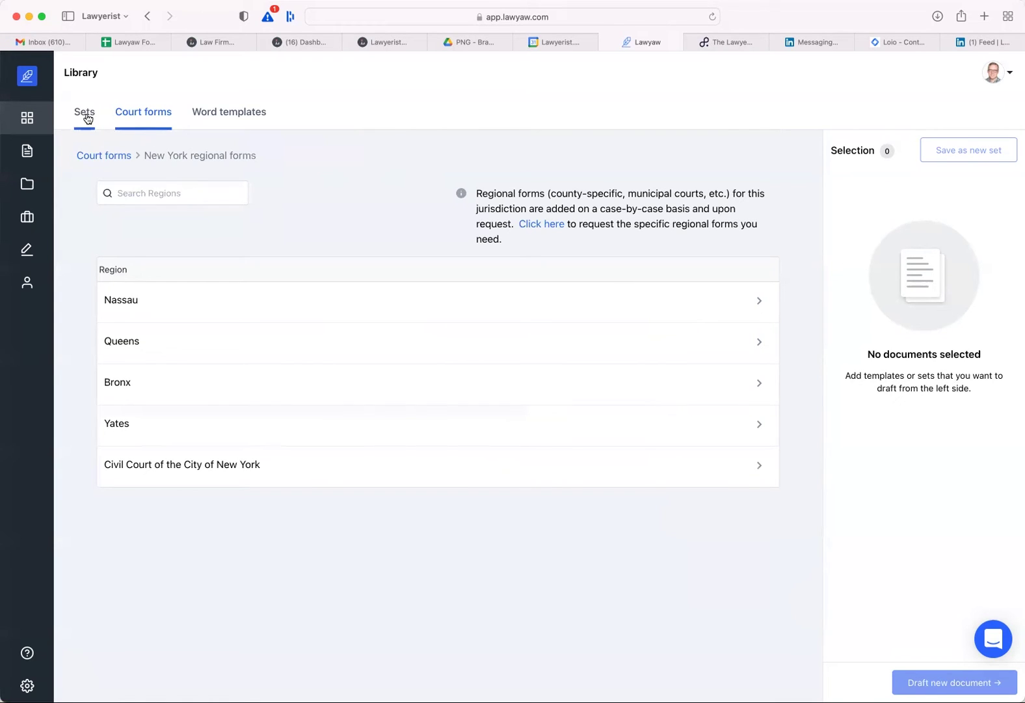
- Add the California forms RA-020 Order Regarding Remote Appearance and RA-010 Notice of Remote Appearance to the document selection
click(104, 155)
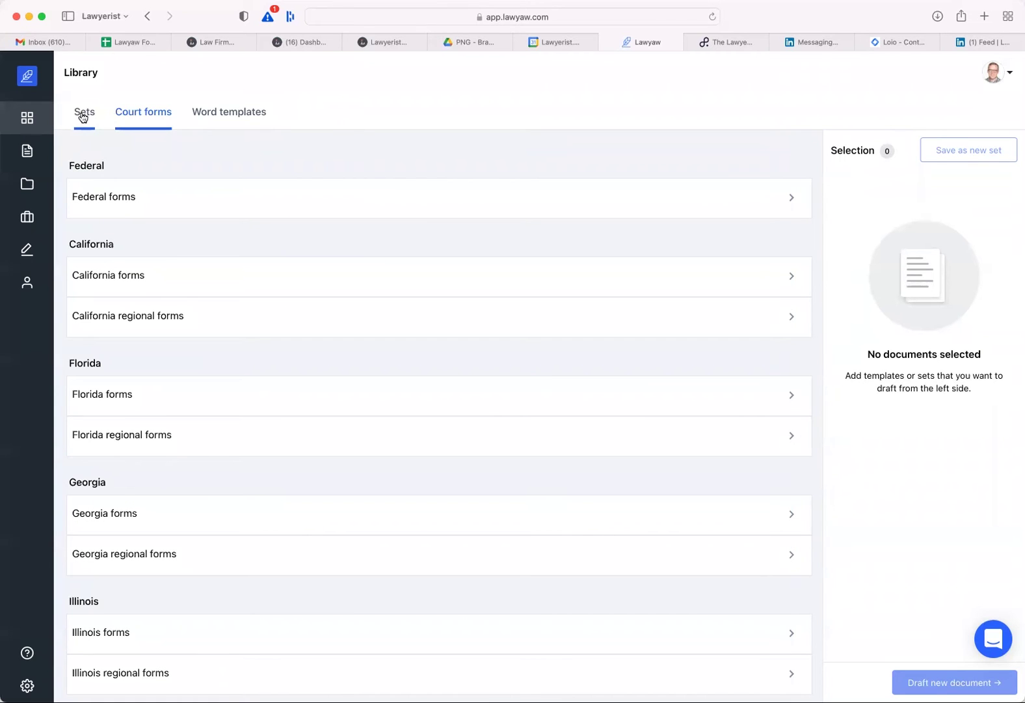
click(795, 278)
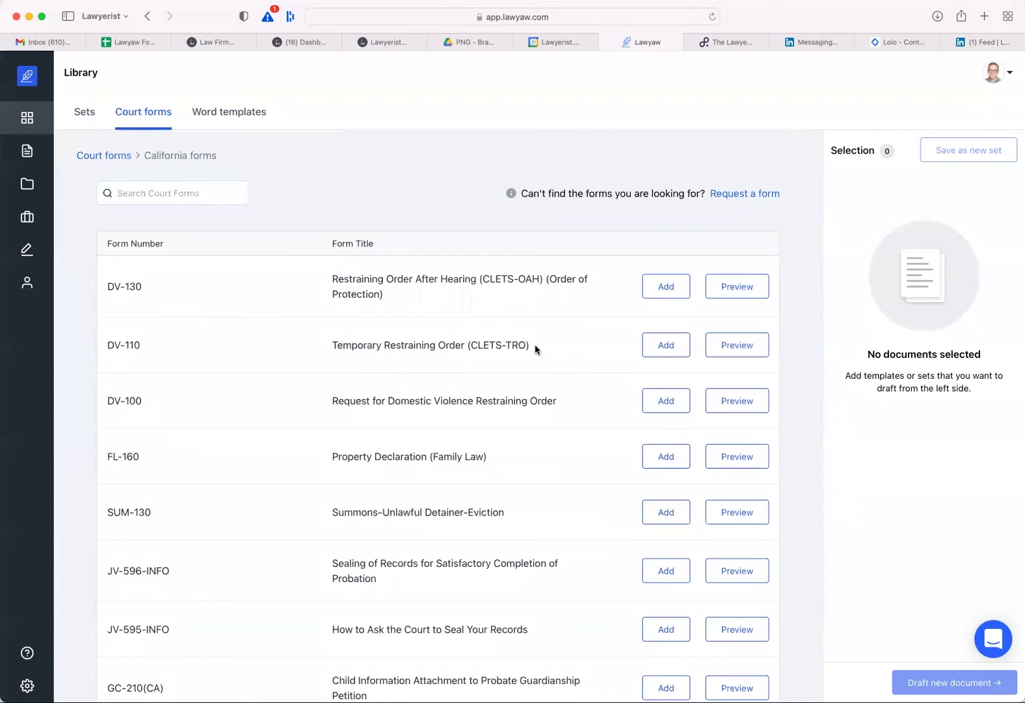
scroll(556, 420, down, 3)
scroll(556, 418, down, 2)
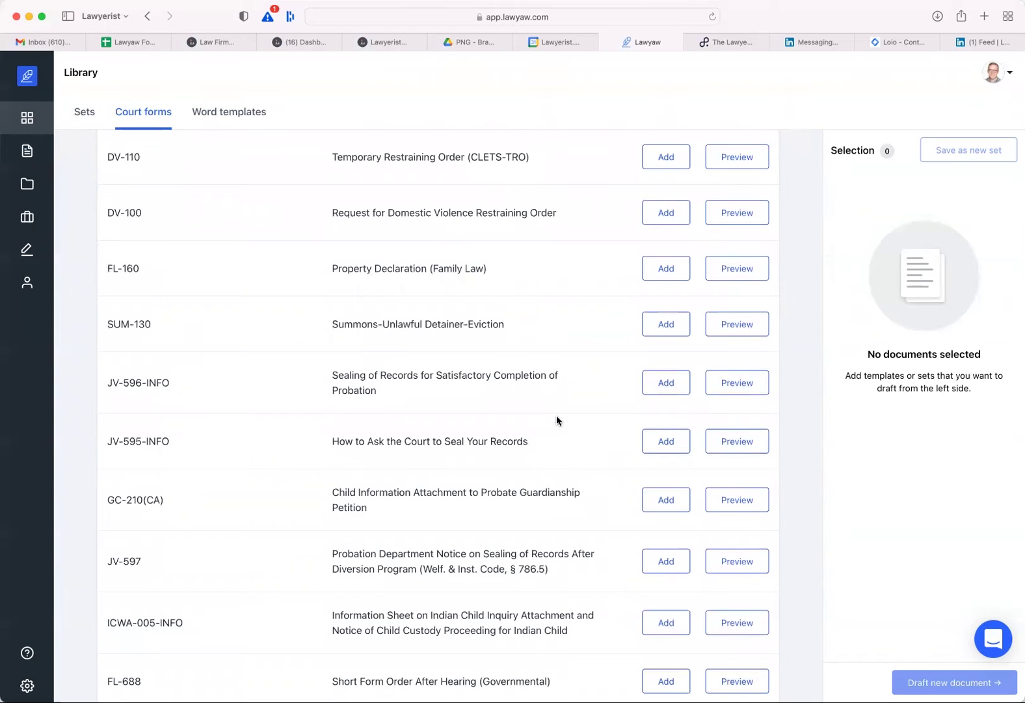
scroll(557, 420, down, 3)
scroll(572, 423, down, 10)
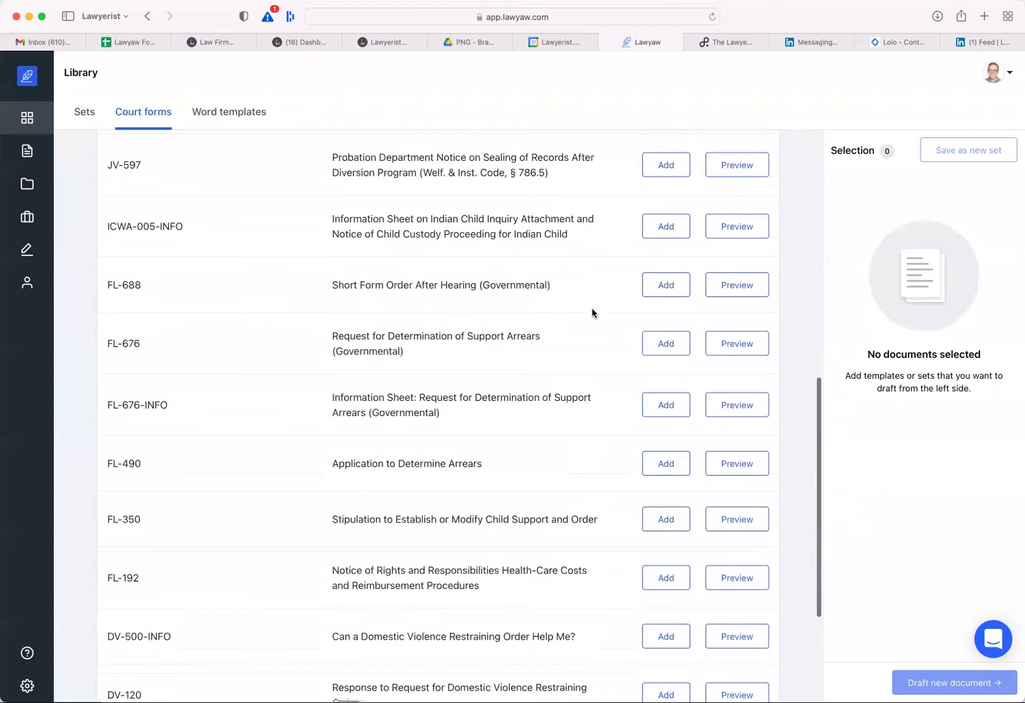
click(666, 285)
scroll(572, 419, down, 7)
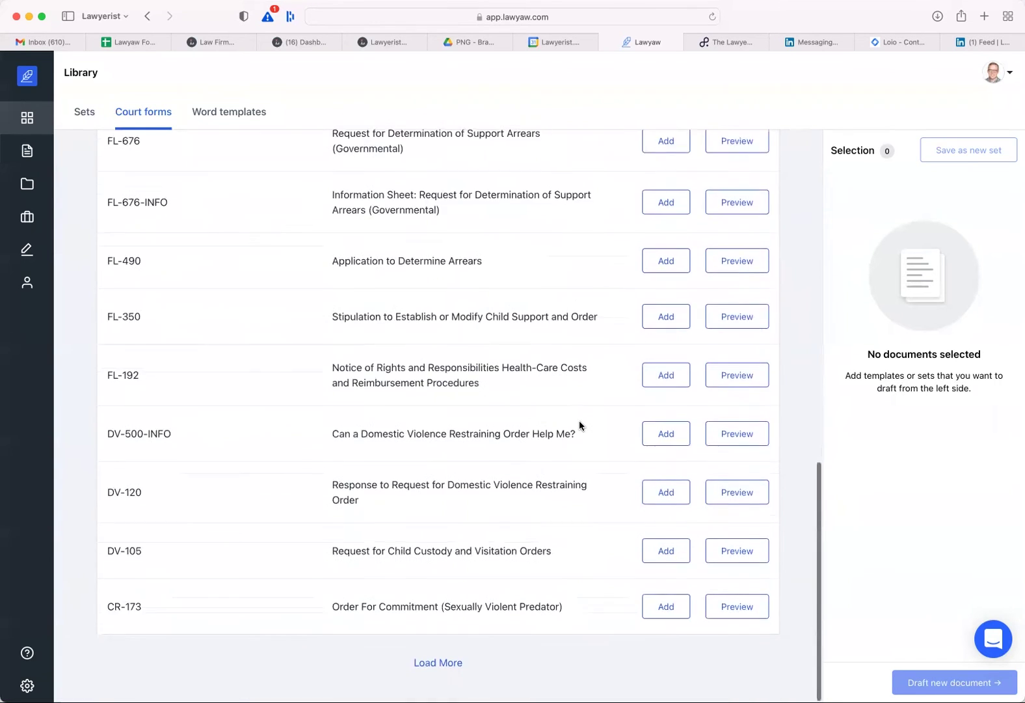
scroll(577, 488, down, 8)
scroll(575, 553, down, 4)
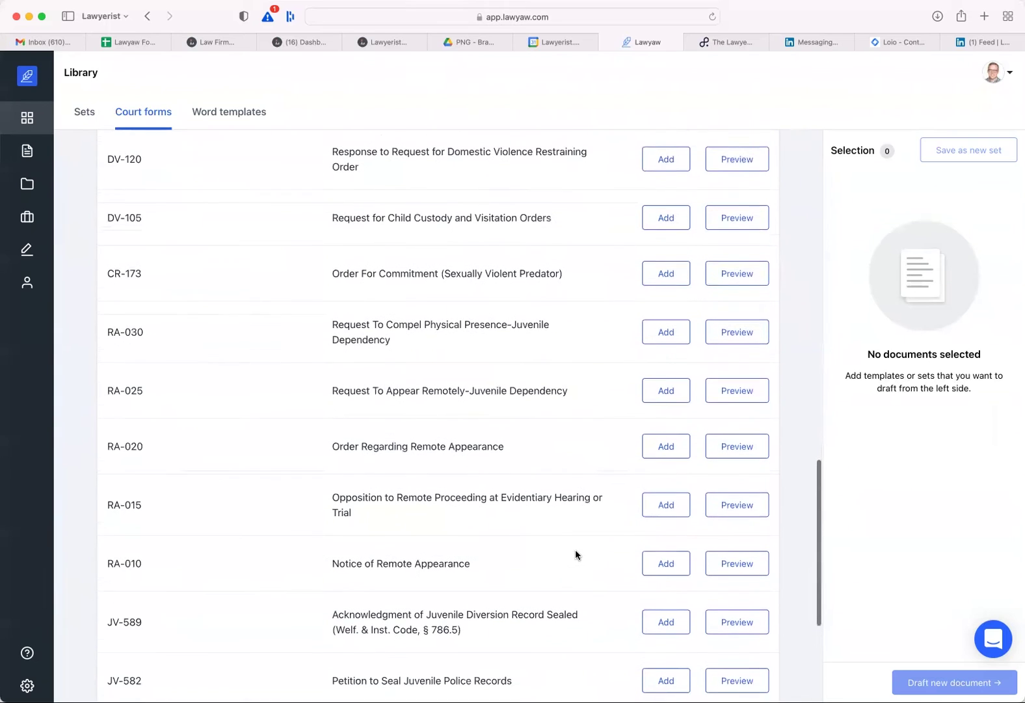
scroll(575, 554, down, 1)
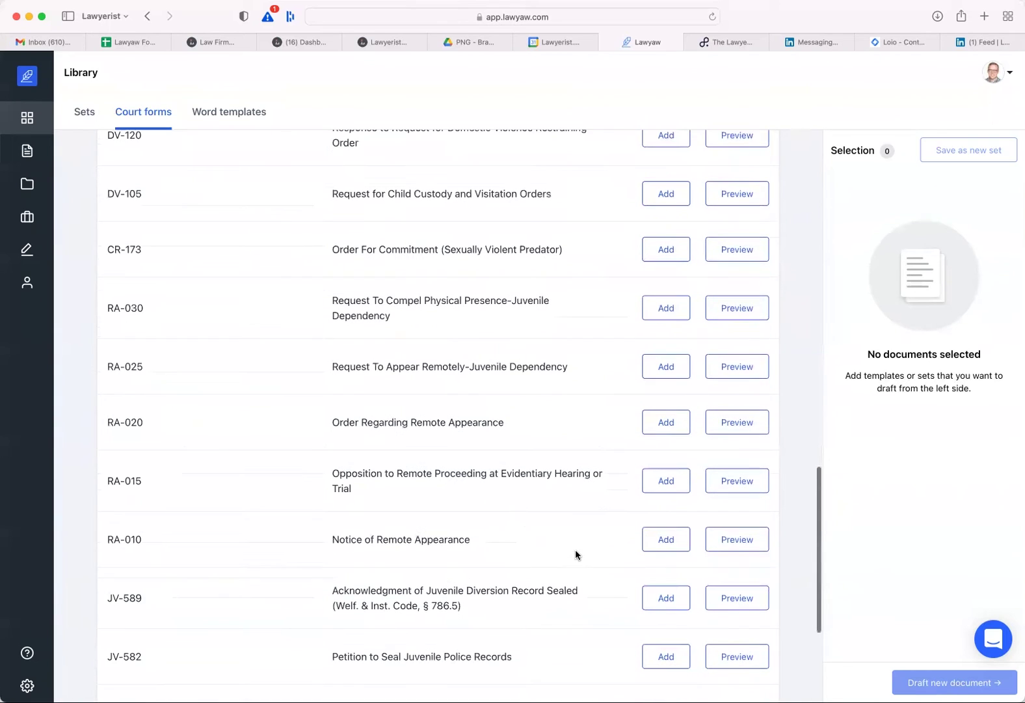
click(662, 418)
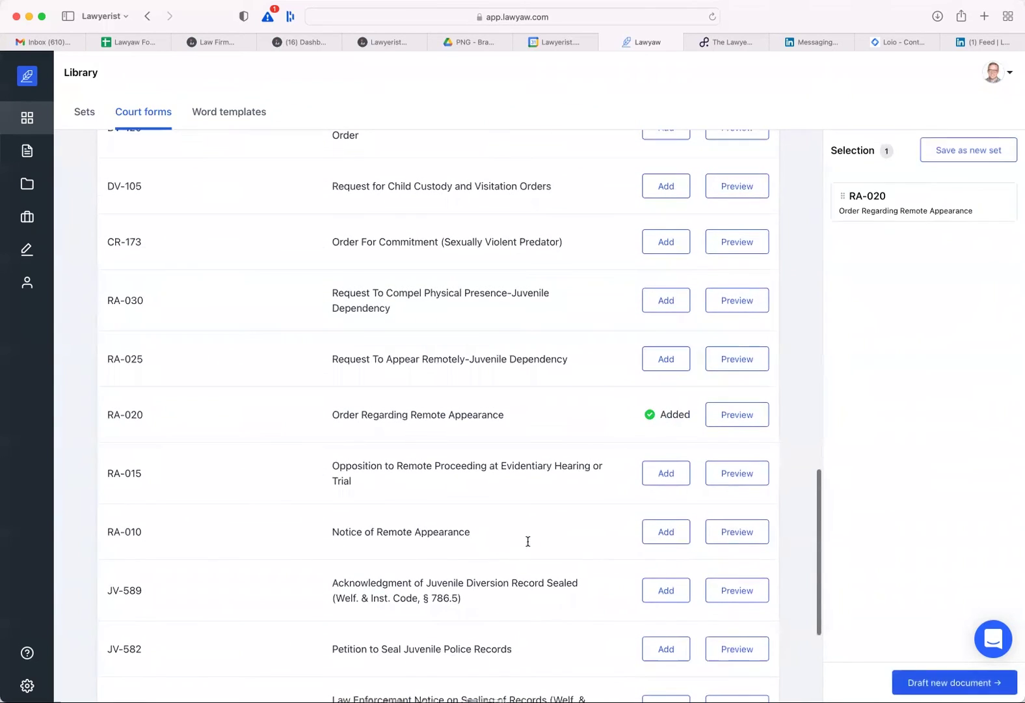
click(672, 533)
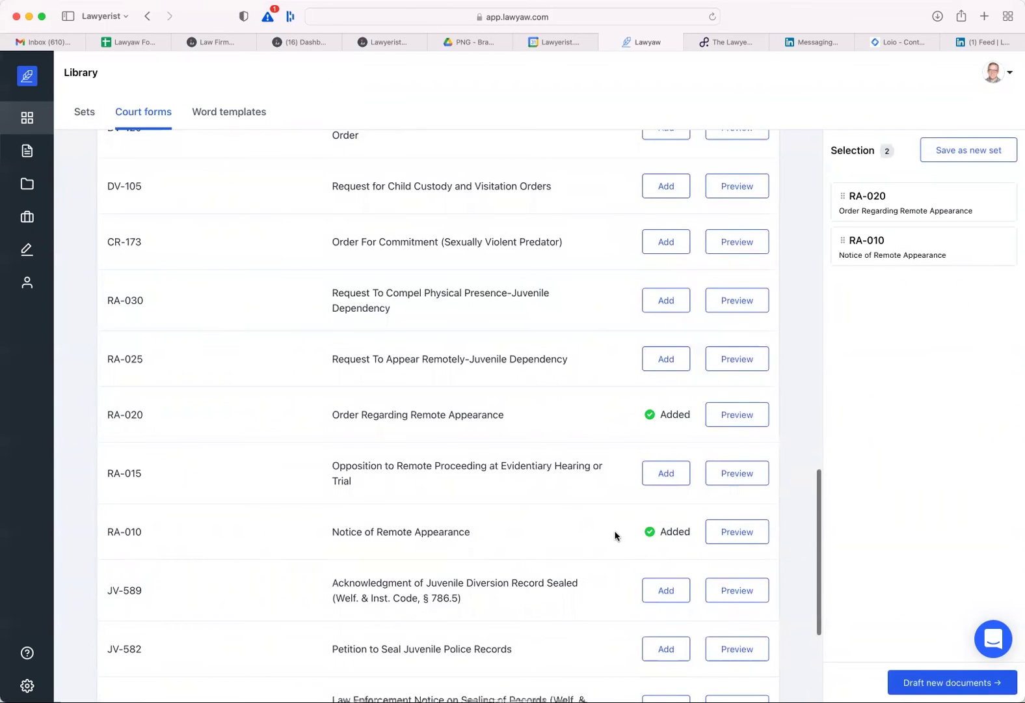
- Add the California form FL-688 Short Form Order After Hearing (Governmental) to the document selection
scroll(558, 550, down, 5)
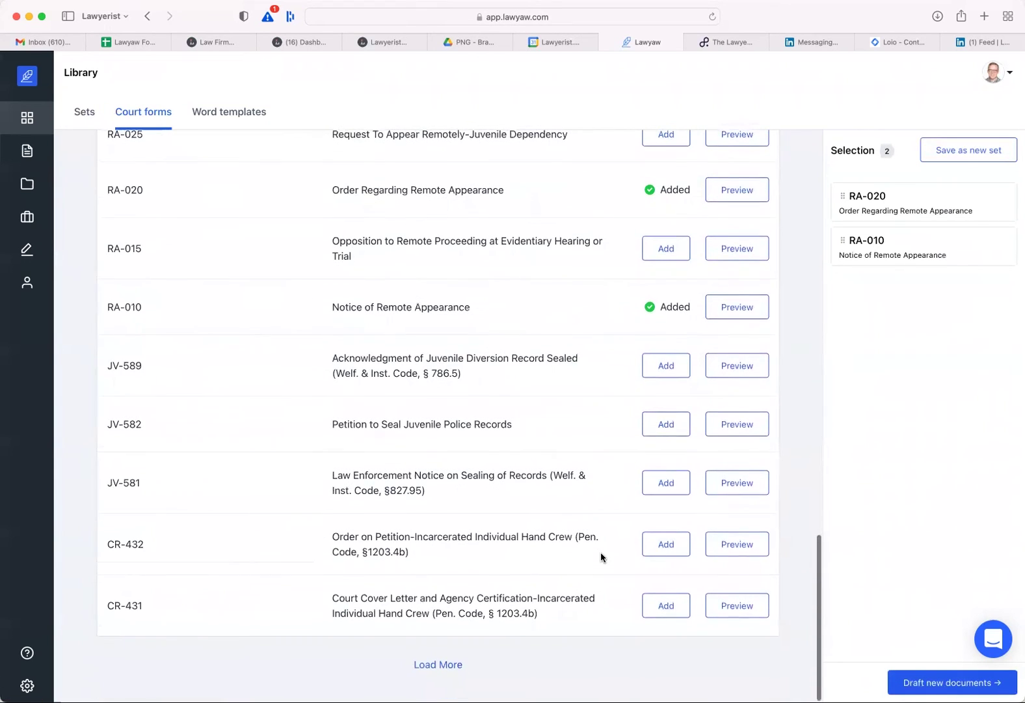
scroll(595, 541, up, 3)
scroll(579, 533, up, 5)
scroll(567, 508, up, 6)
scroll(567, 495, up, 1)
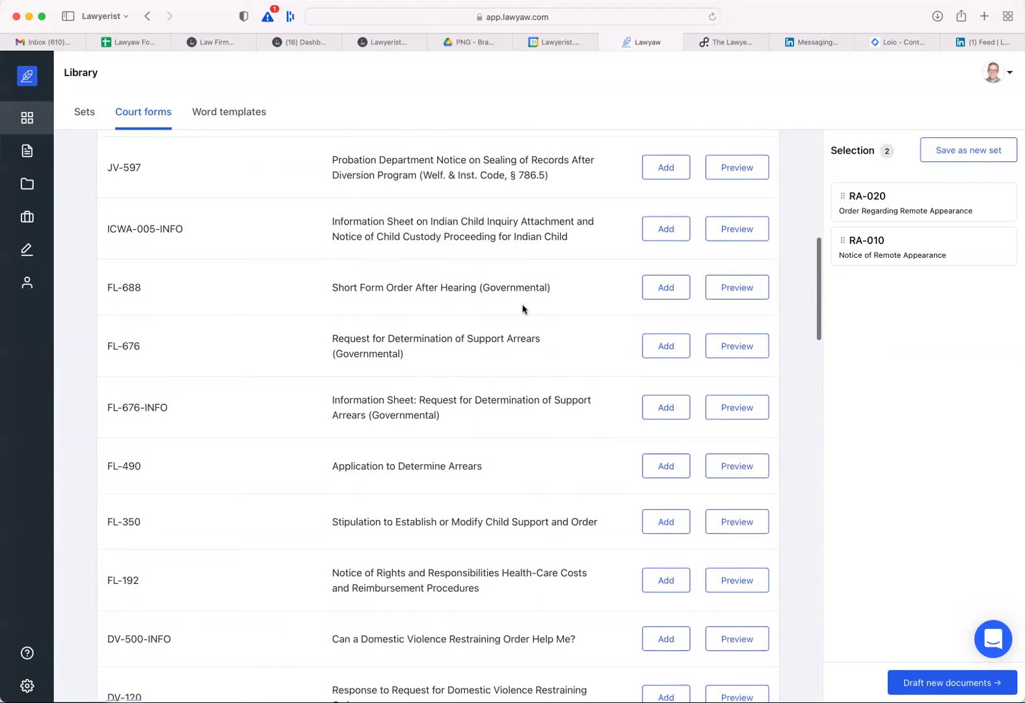
click(675, 288)
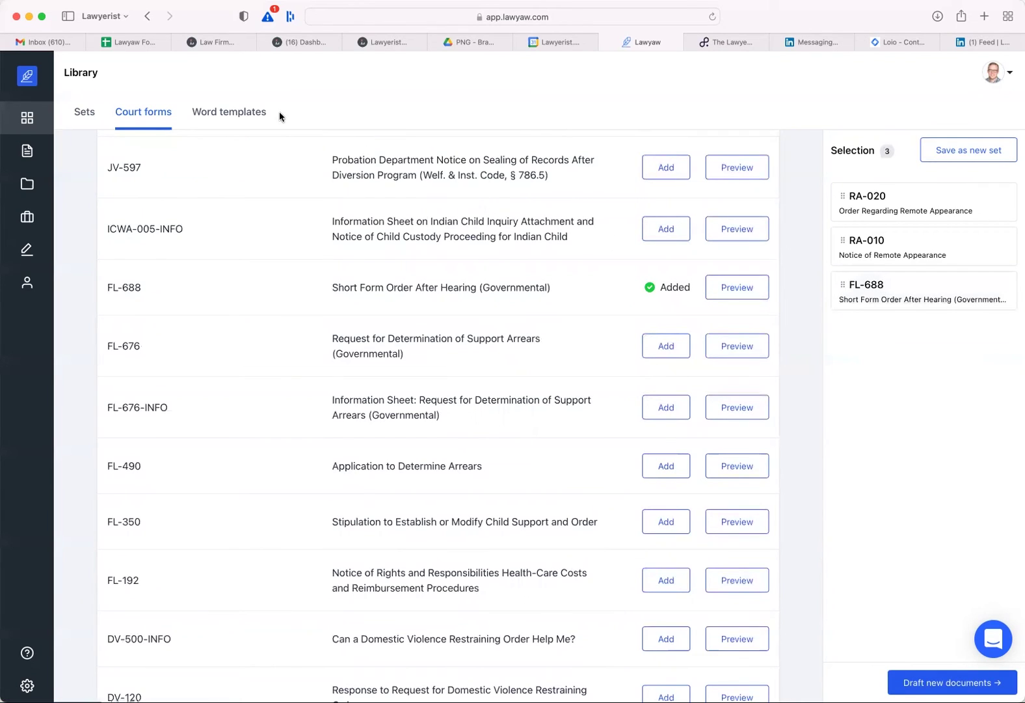
- Add the Litigation Package Letter Word template to the selection and save the selection as a new set named "Litigation Remote"
click(232, 116)
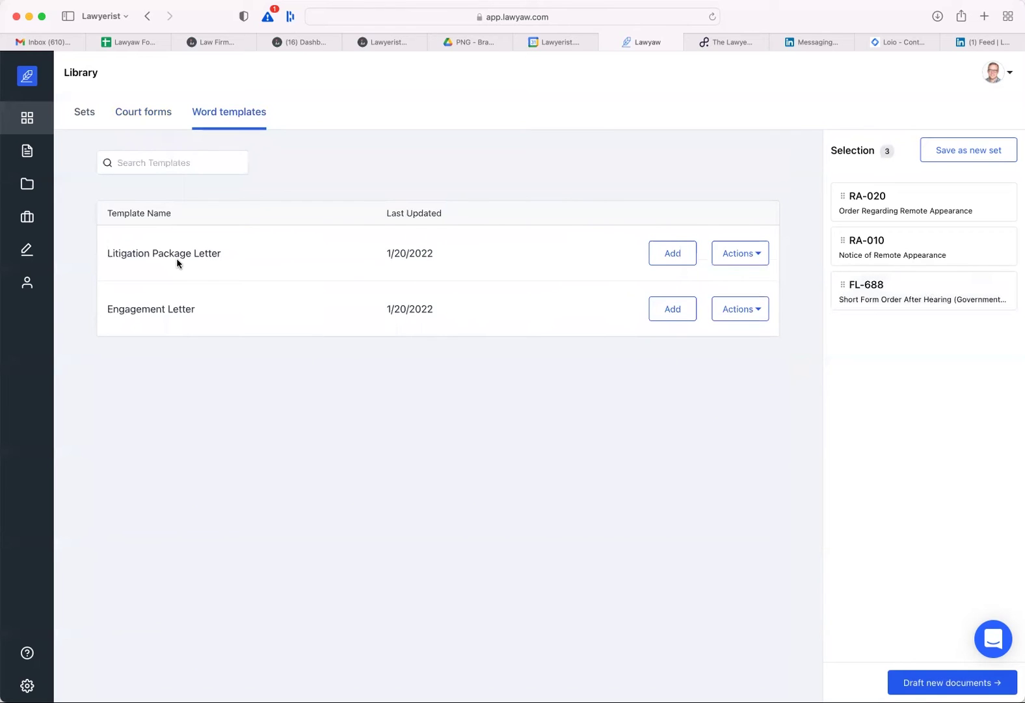
click(661, 258)
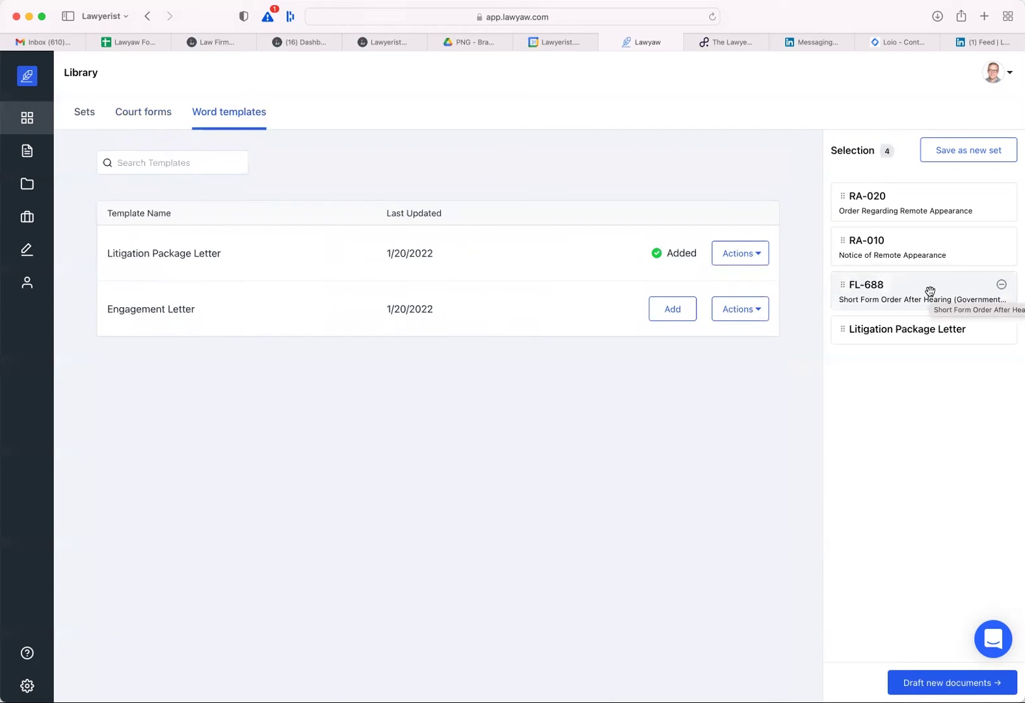
click(976, 154)
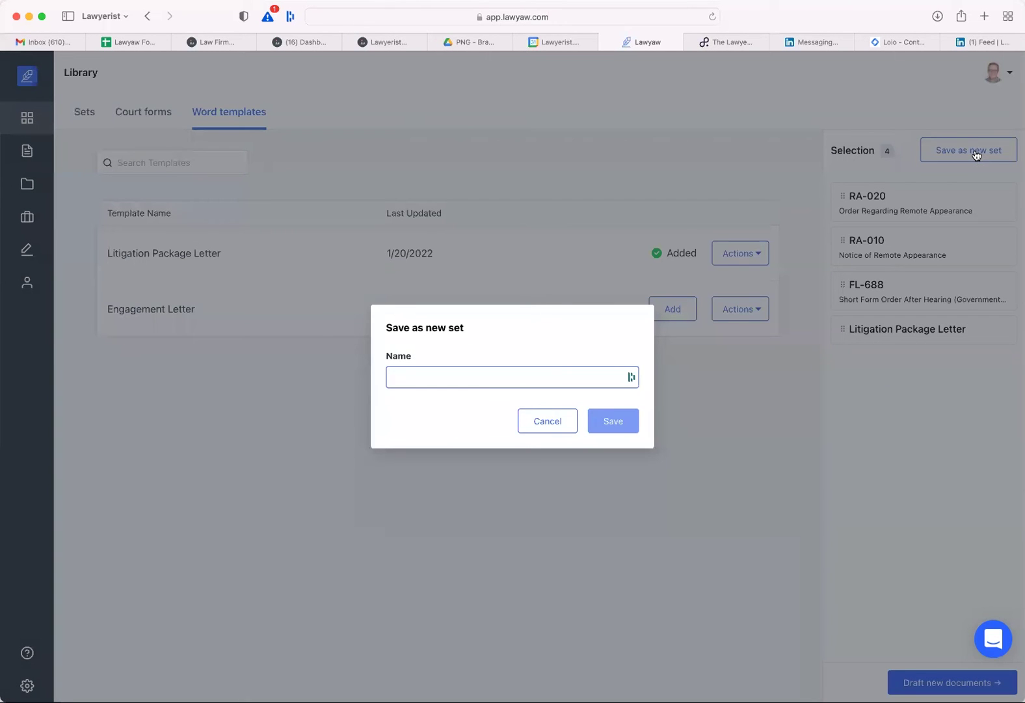
text(Litigation)
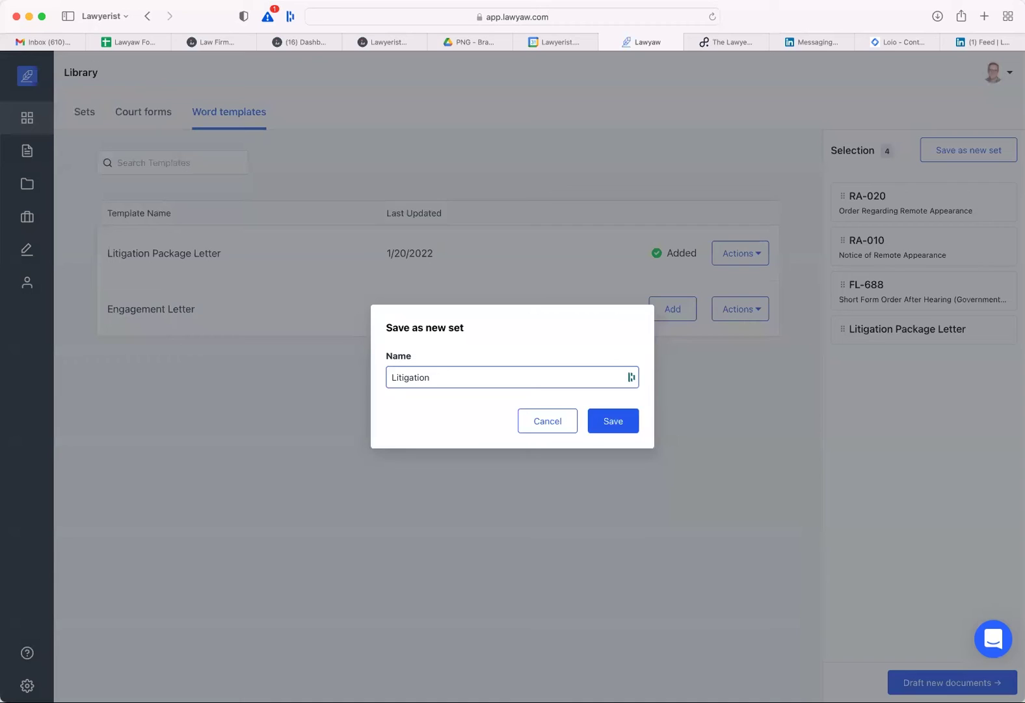
text(Remote)
click(615, 424)
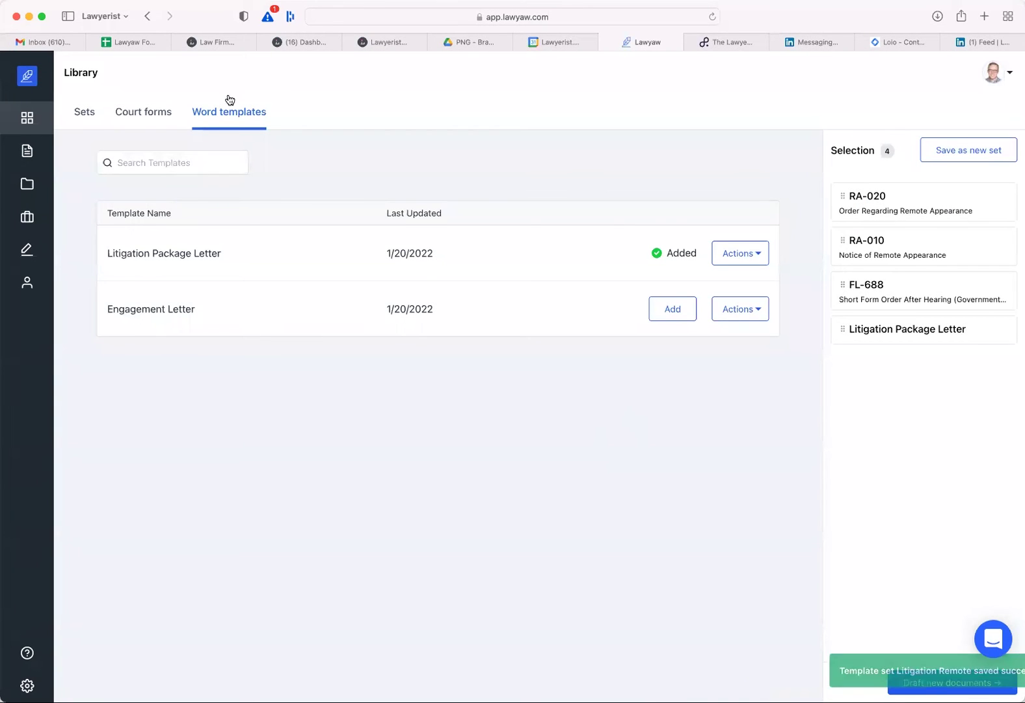
- Find the saved Litigation Remote set in the library and expand it to review its templates
click(78, 112)
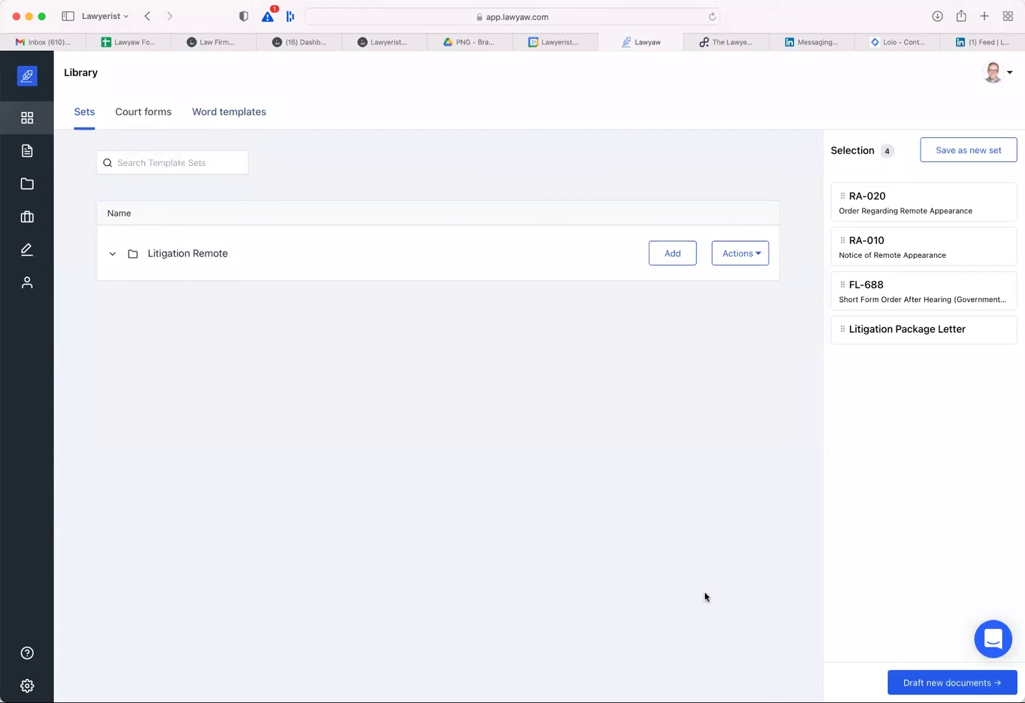
mouse_move(924, 238)
click(189, 253)
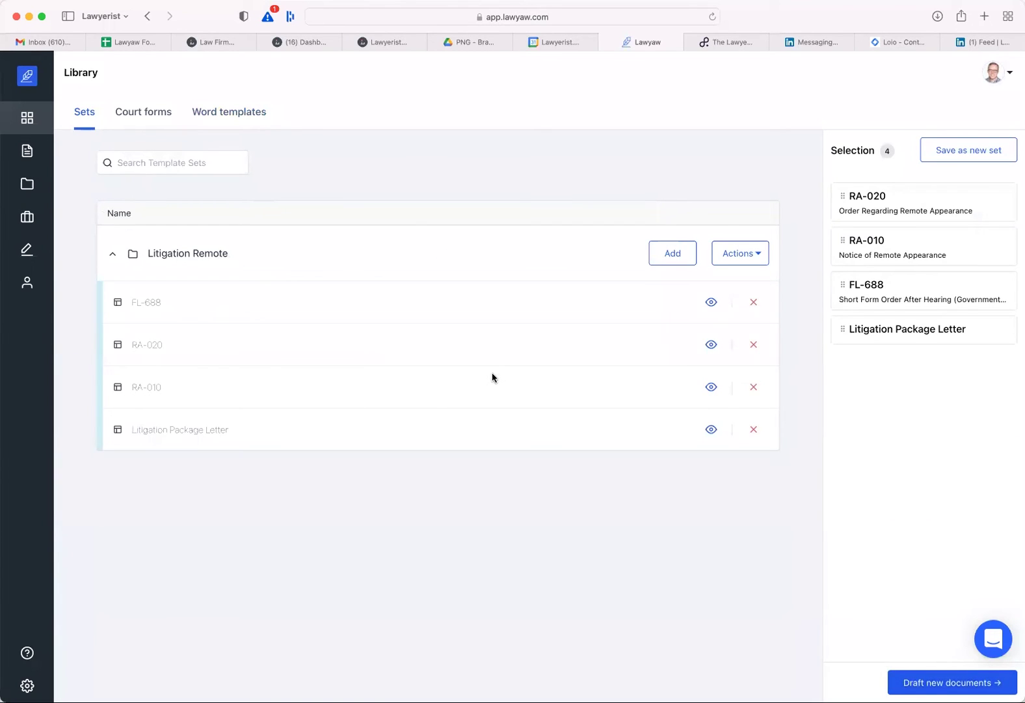
- Draft a new document set from the Litigation Remote set for the existing Laurel v. Hardy matter
click(755, 259)
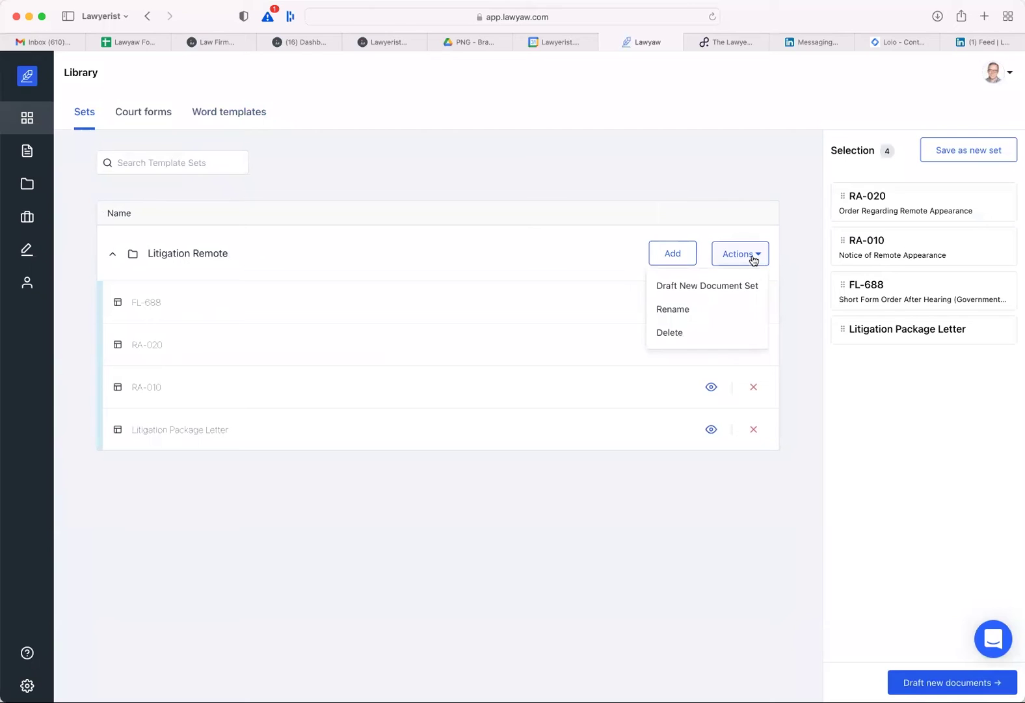
click(707, 290)
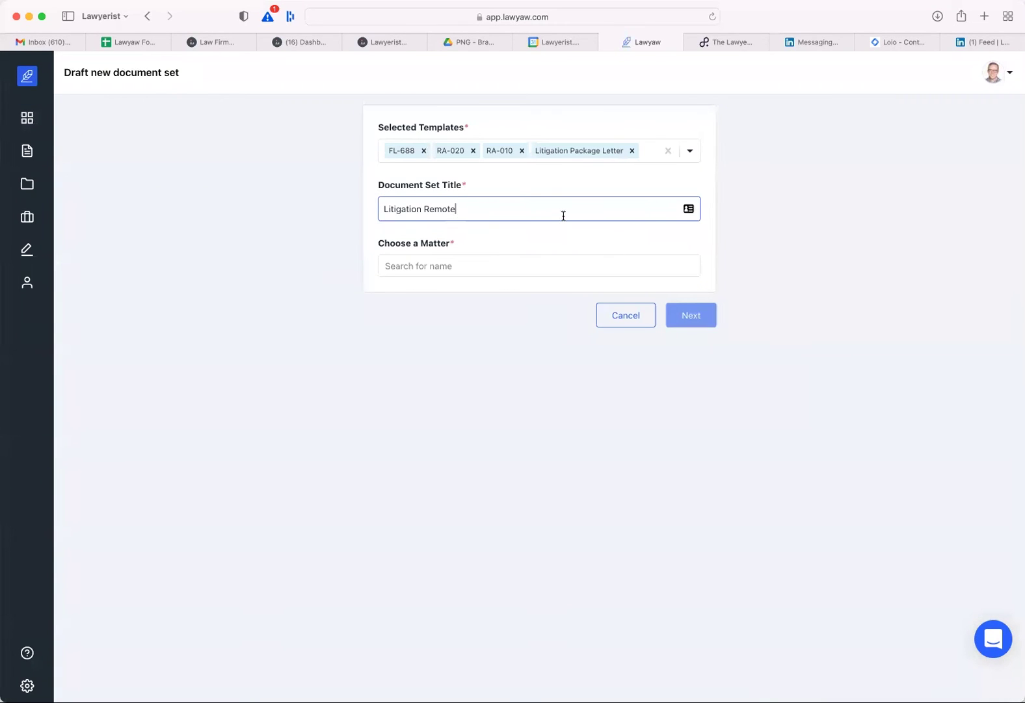
click(515, 267)
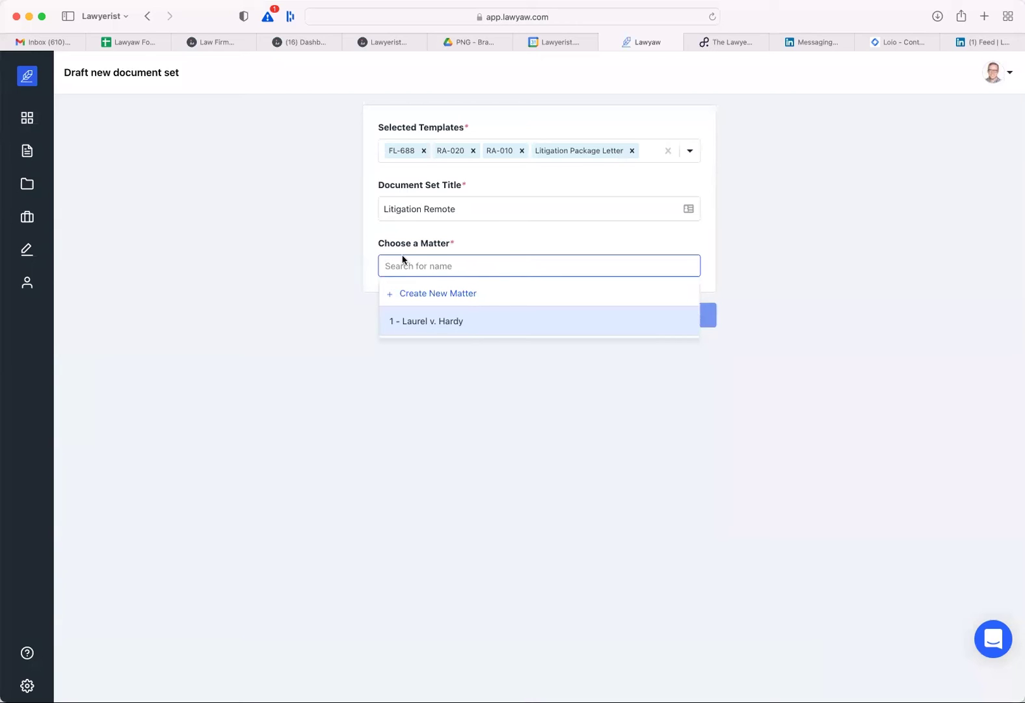
click(444, 323)
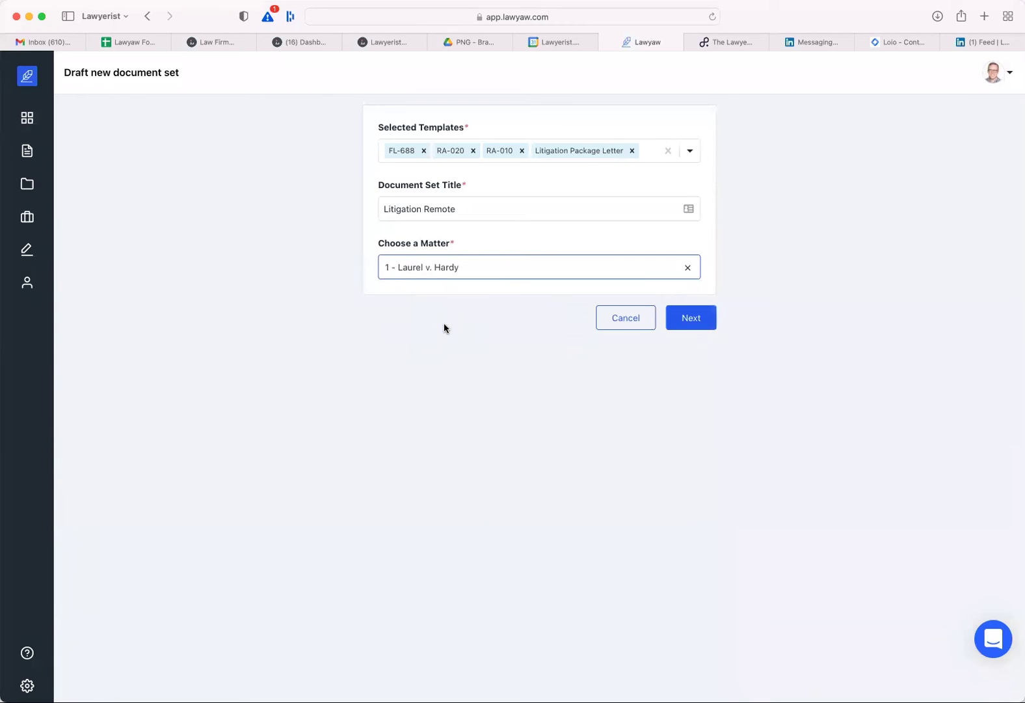
click(695, 329)
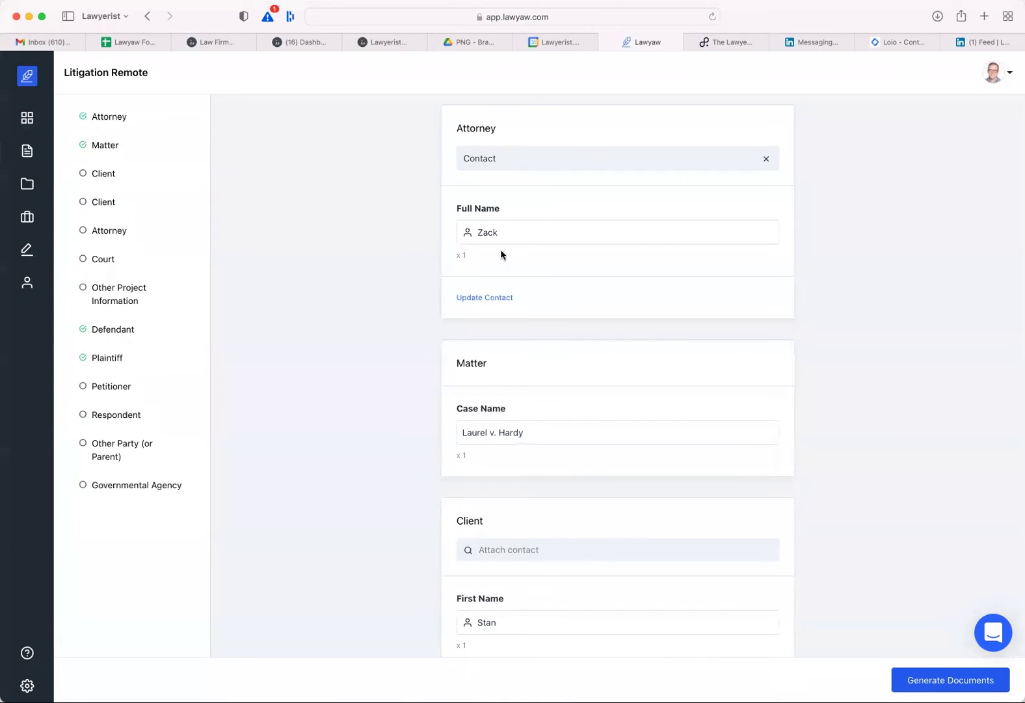
- Enter the client's full name in the first Client section of the questionnaire
scroll(355, 335, down, 1)
scroll(354, 336, down, 3)
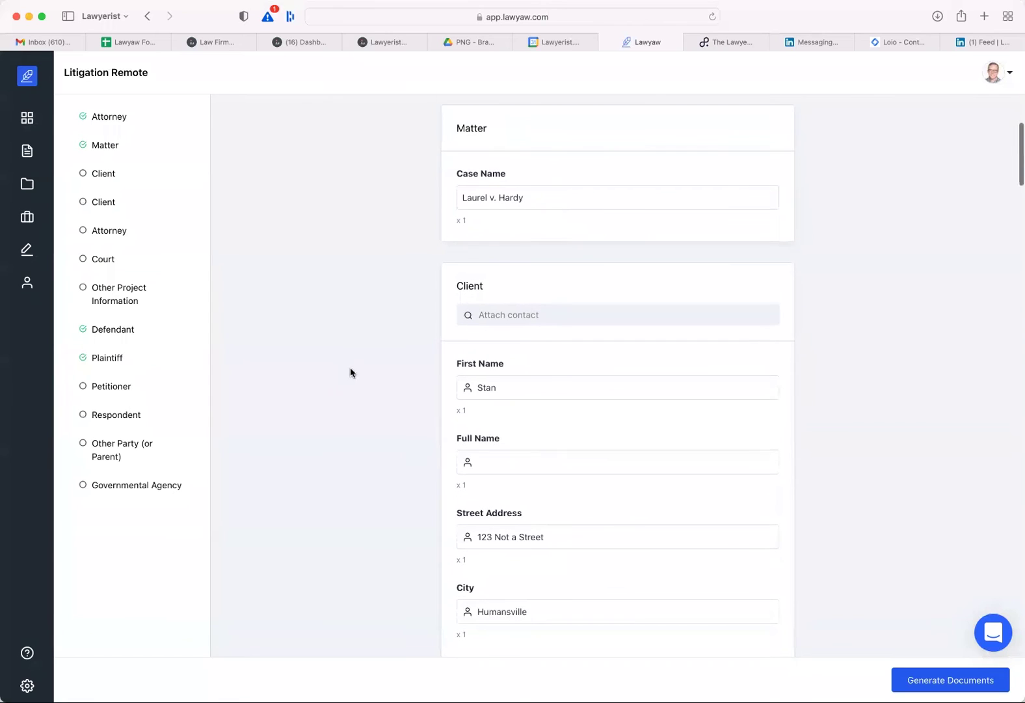
scroll(350, 371, down, 1)
scroll(355, 372, down, 4)
scroll(355, 373, up, 3)
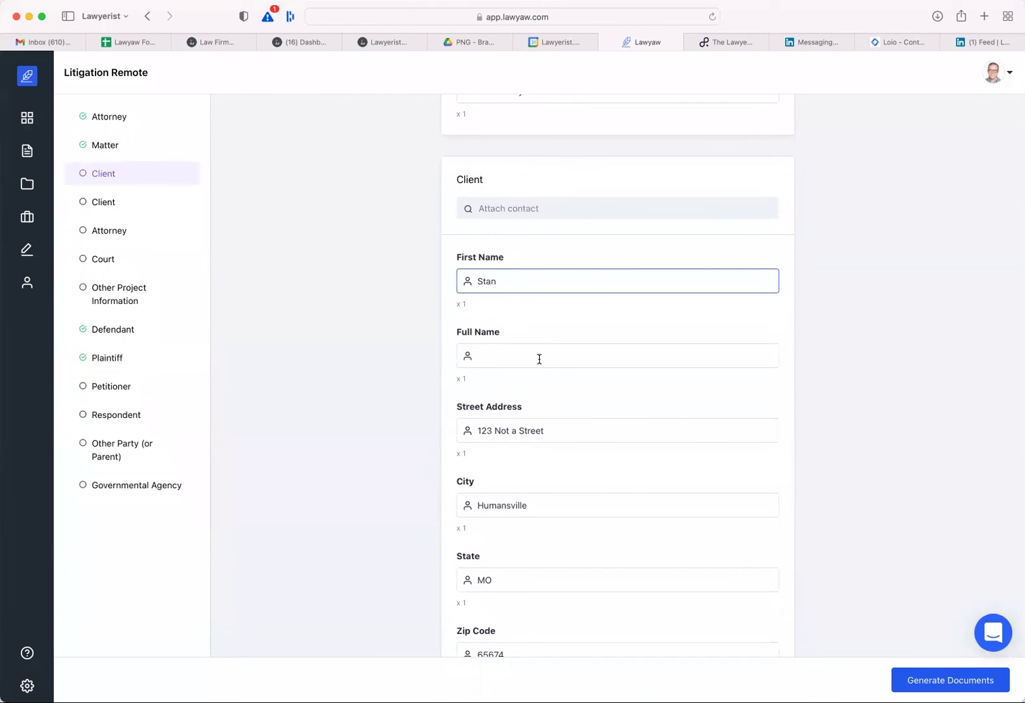
click(539, 358)
text(Stan Laurel)
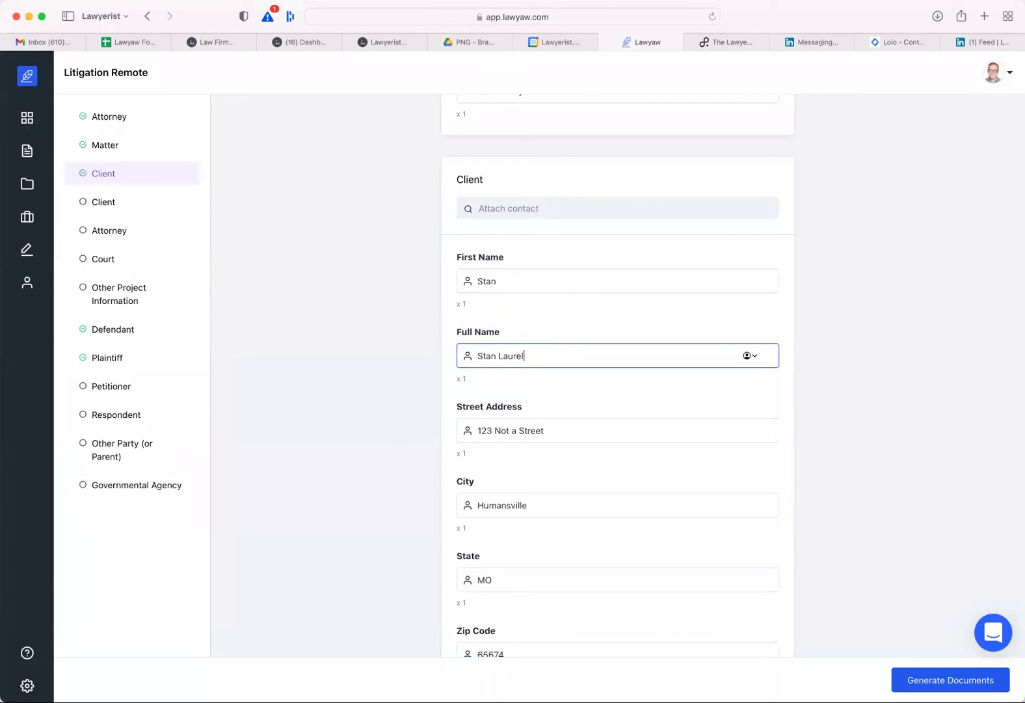
key(Tab)
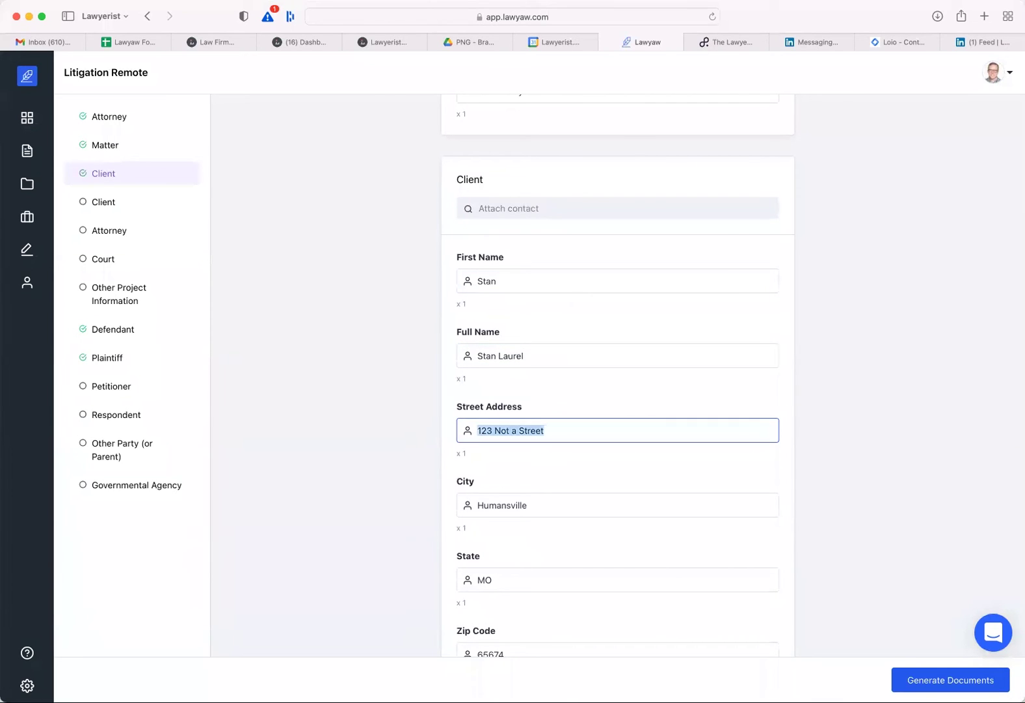
- Fill in the full name in the second Client section of the questionnaire
scroll(305, 464, down, 3)
scroll(348, 466, down, 5)
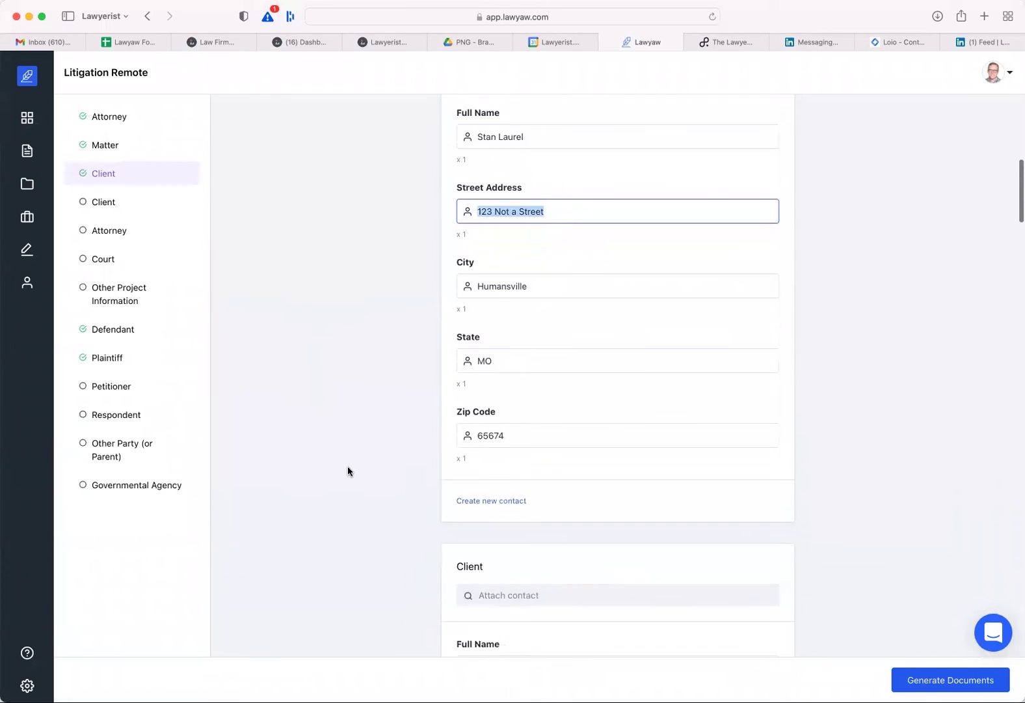
scroll(347, 467, down, 2)
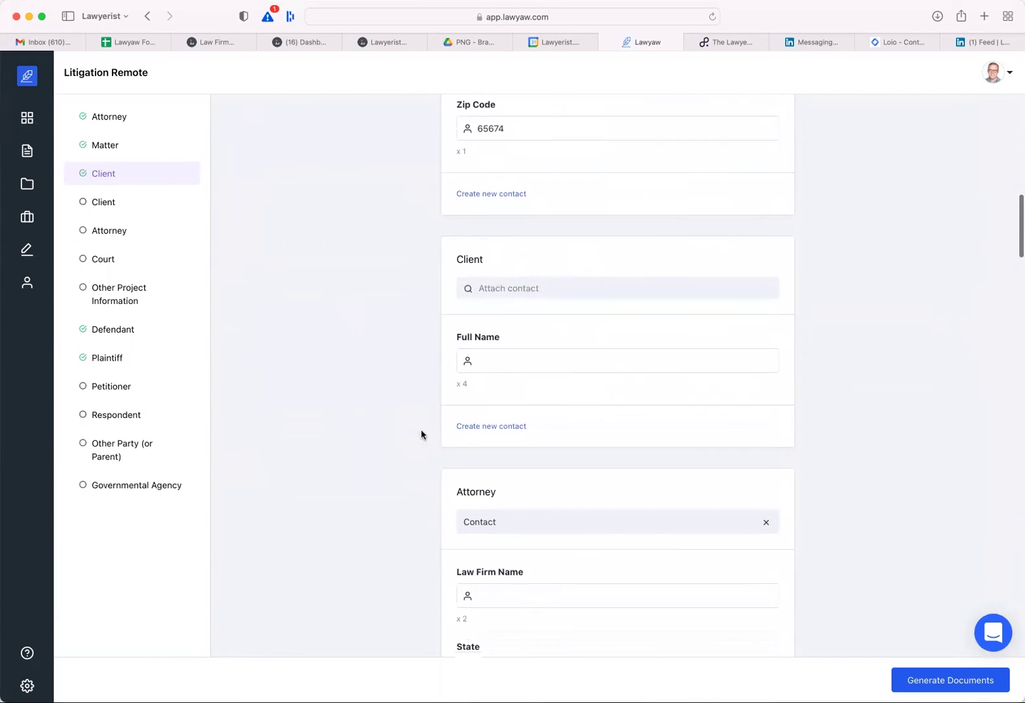
click(510, 347)
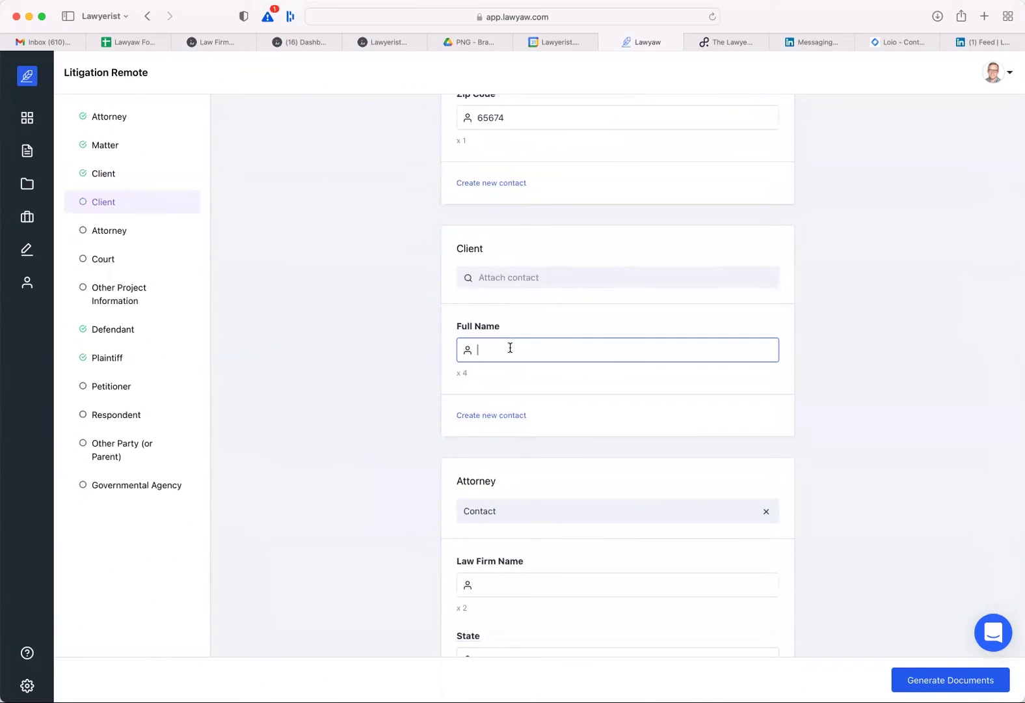
text(Oliver Hardy)
key(Tab)
- Set the attorney's law firm name to "Lawyerist Law Firm"
scroll(514, 377, down, 4)
click(527, 376)
text(Lawye)
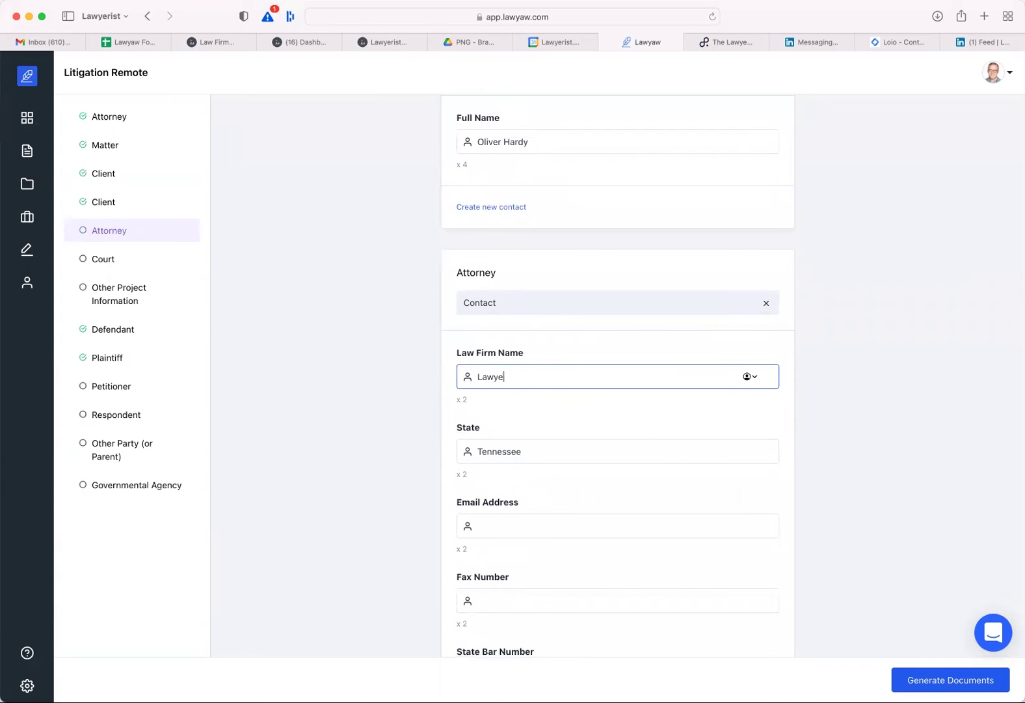
text(rist Law Firm)
key(Tab)
- Fill in the attorney's email address and fax number
scroll(468, 416, down, 2)
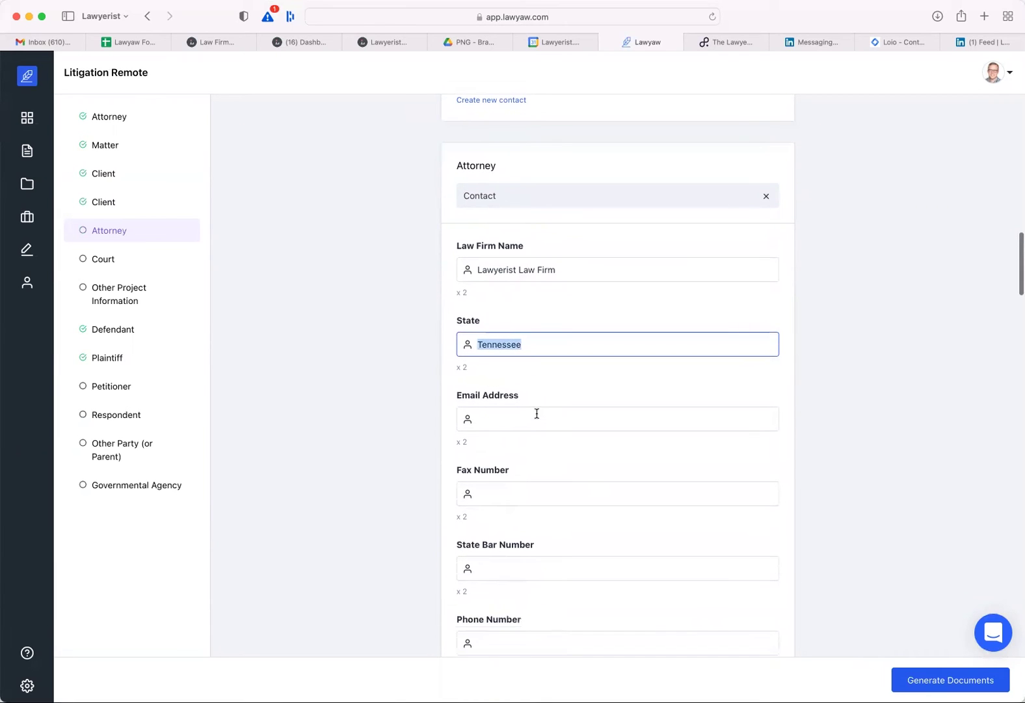
click(530, 420)
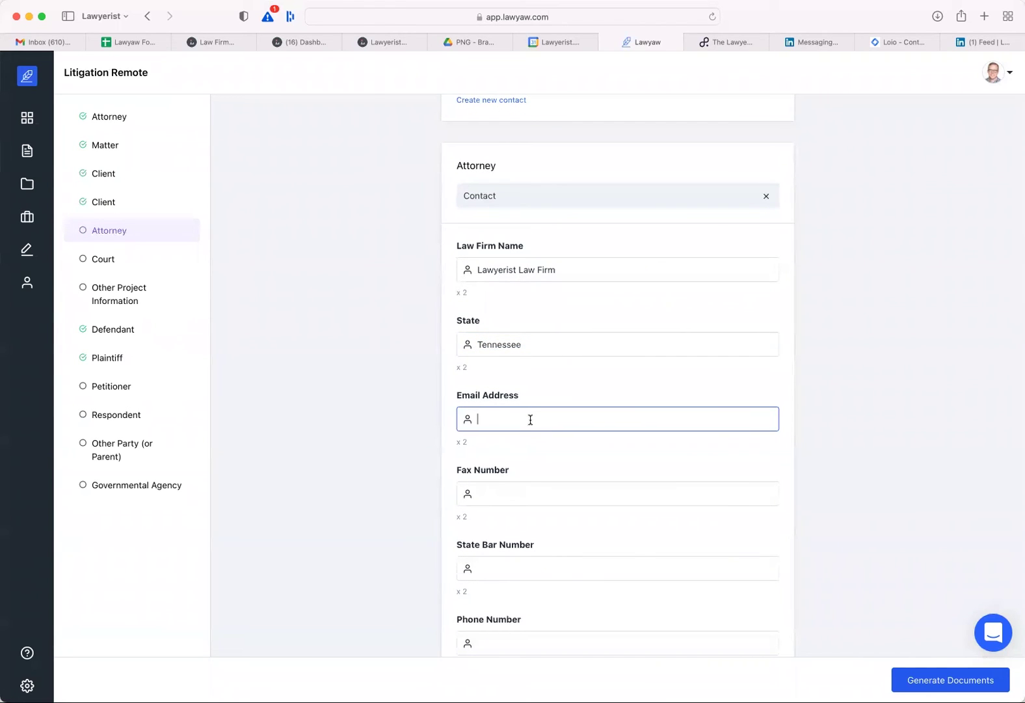
text(email@fakeemail.com)
click(478, 493)
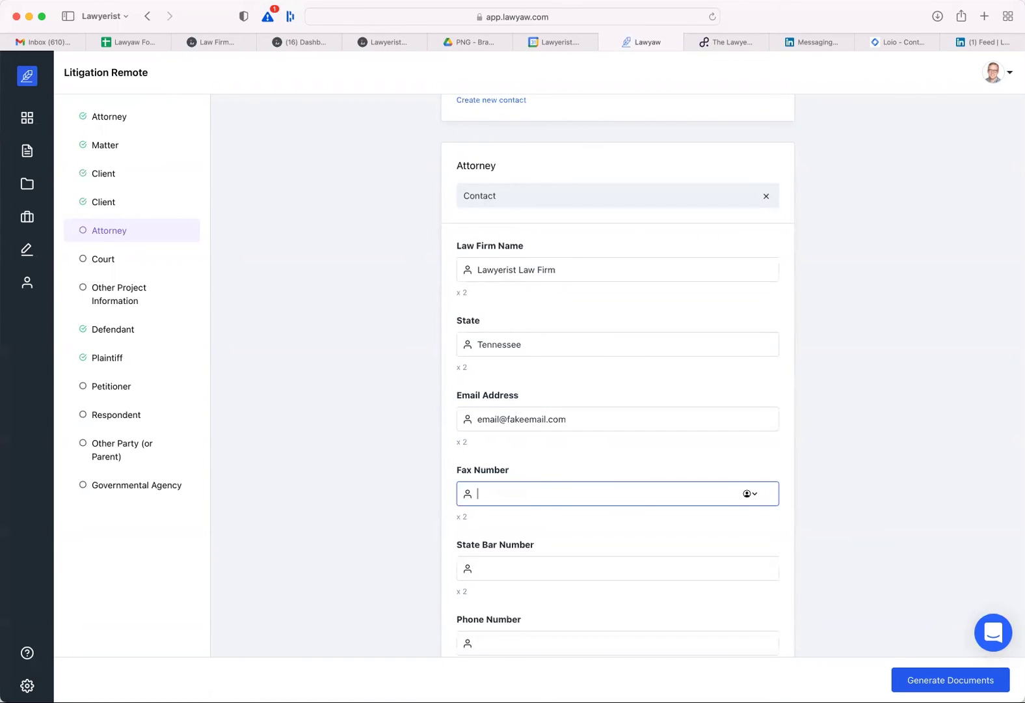
text(615)
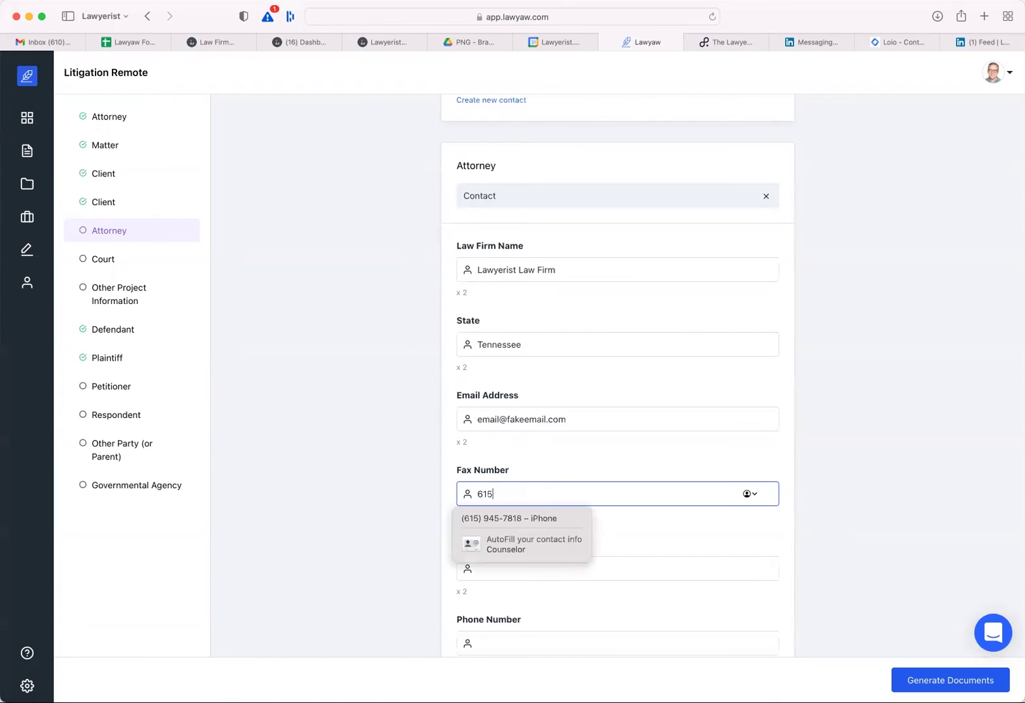
text(-555-5555)
- Fill in the attorney's state bar number and phone number
click(478, 568)
text(T)
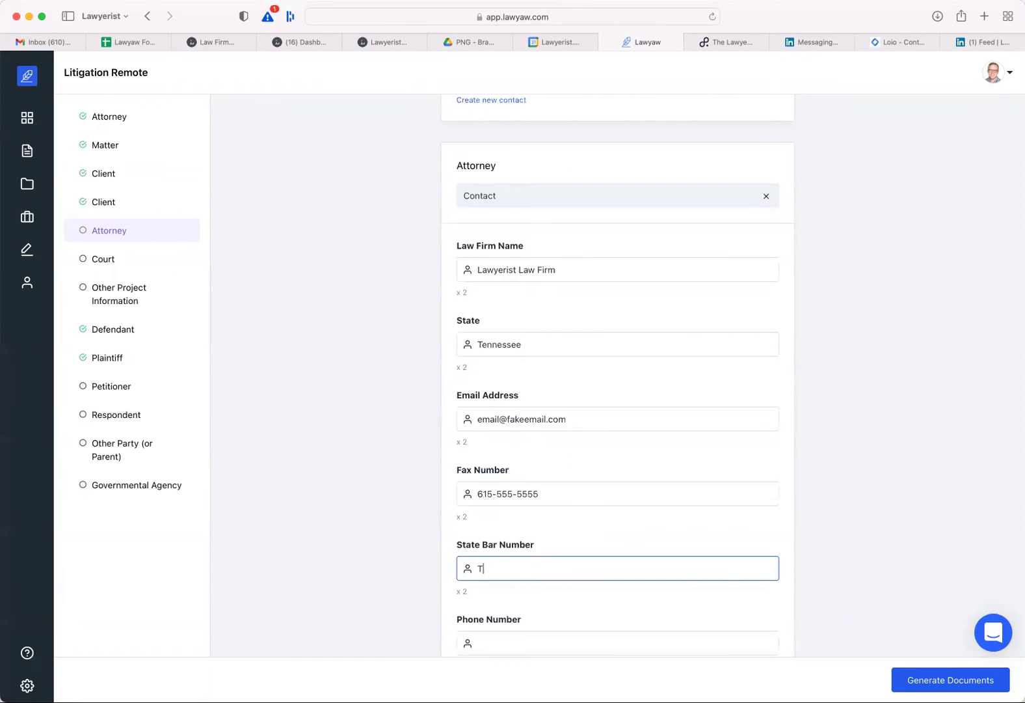
text(N0000000)
key(Tab)
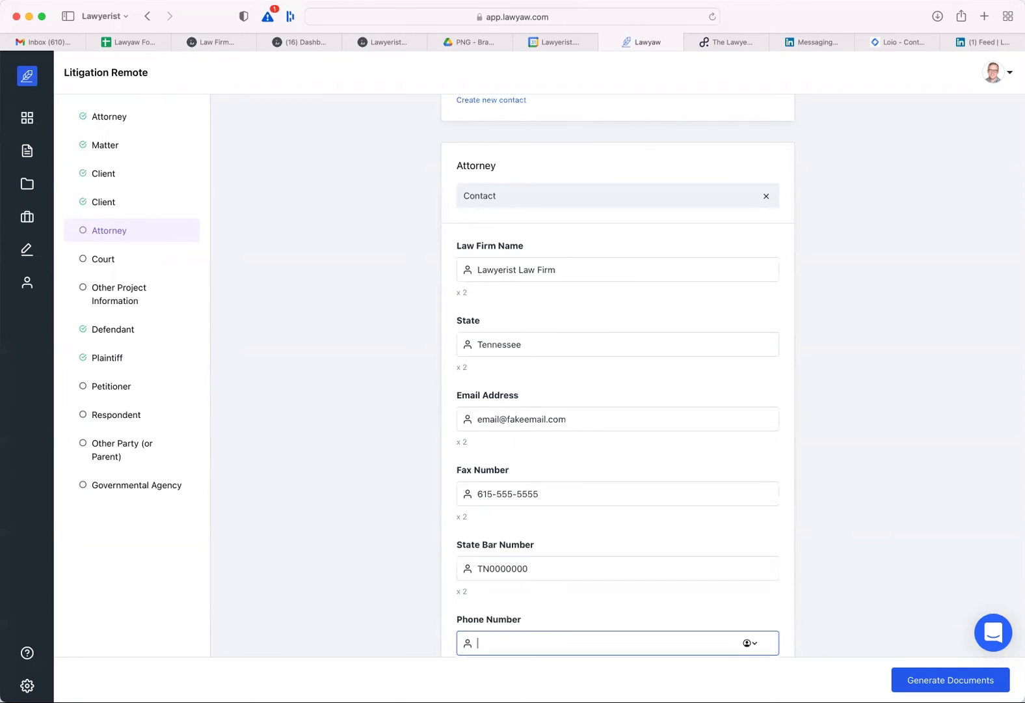
text(6155555)
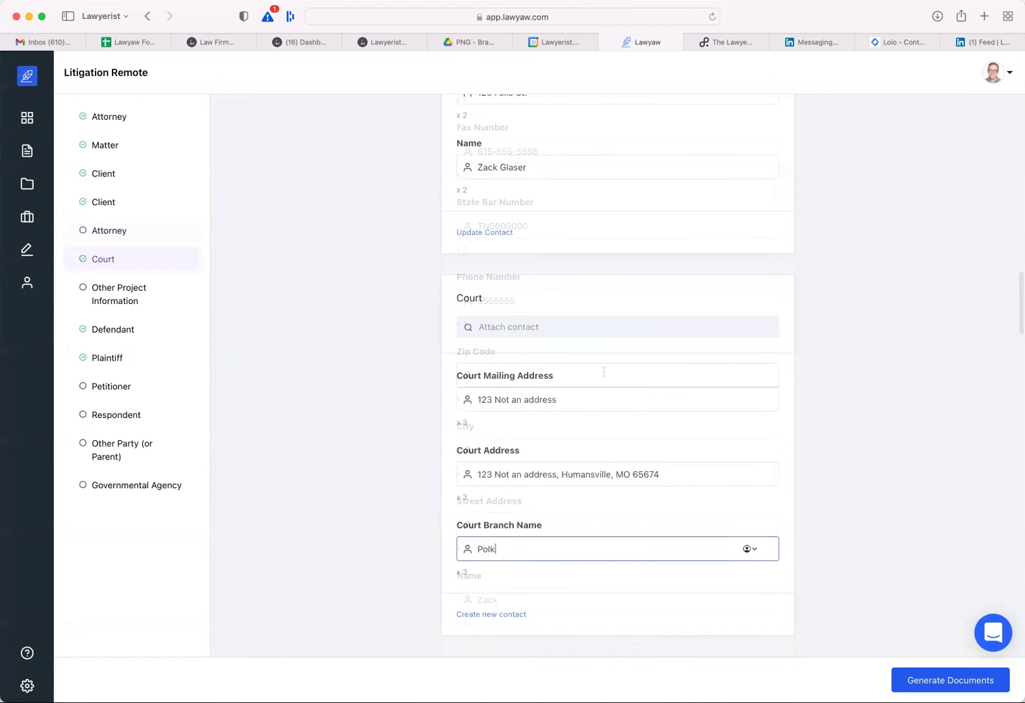
- Set the court branch name to "Polk Co" and review the attorney, court and other project information fields
text(Co)
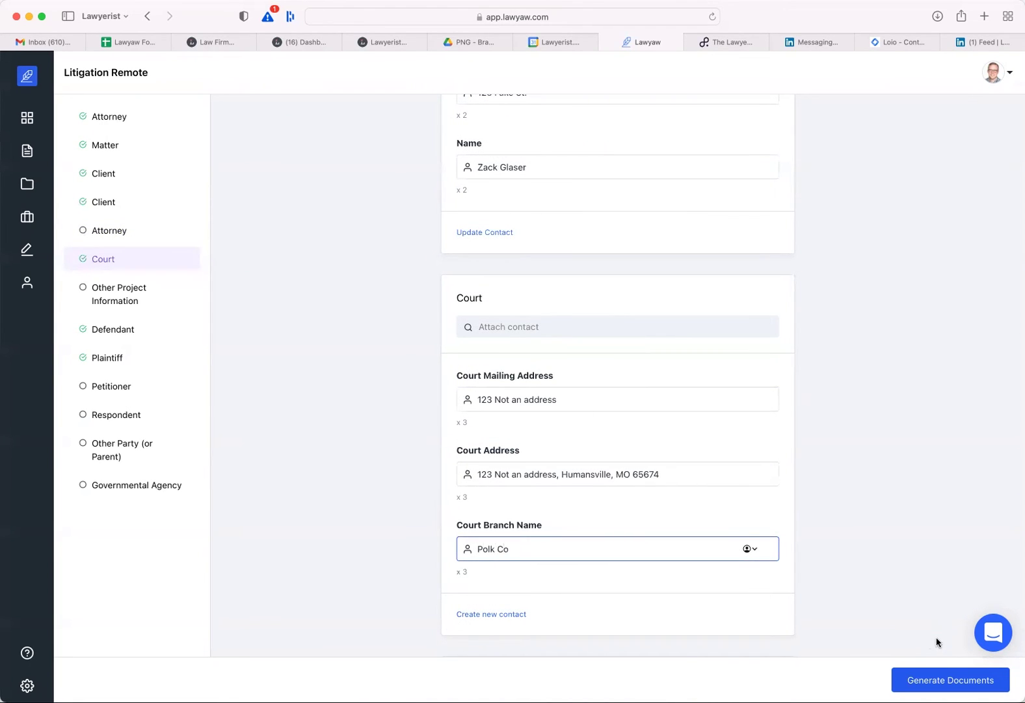
scroll(918, 579, up, 5)
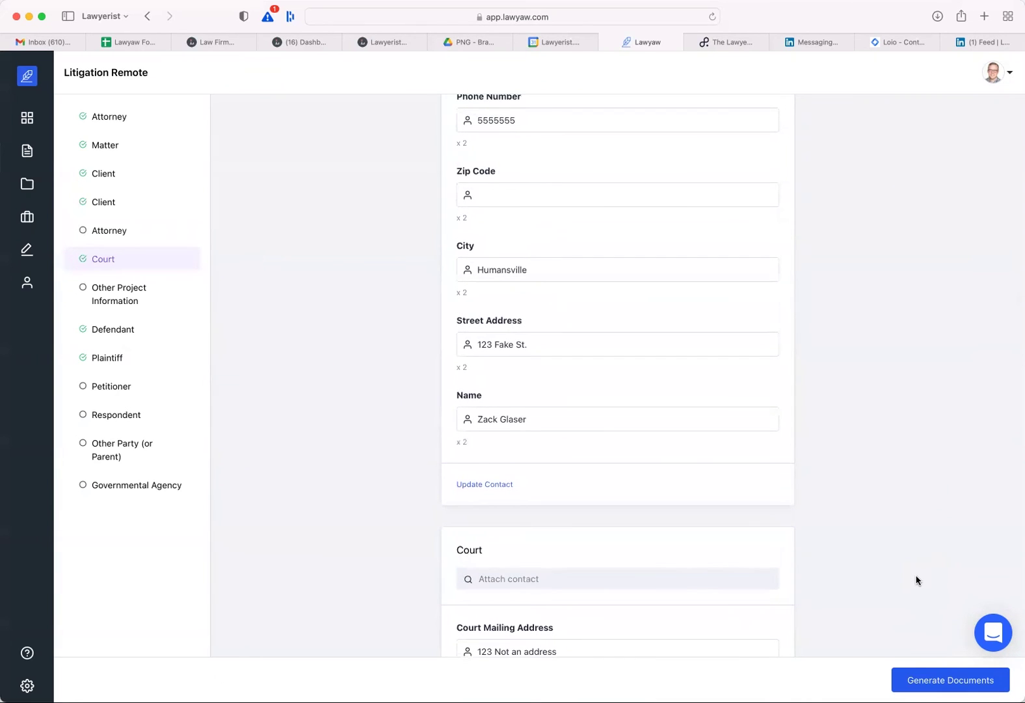
scroll(917, 579, down, 10)
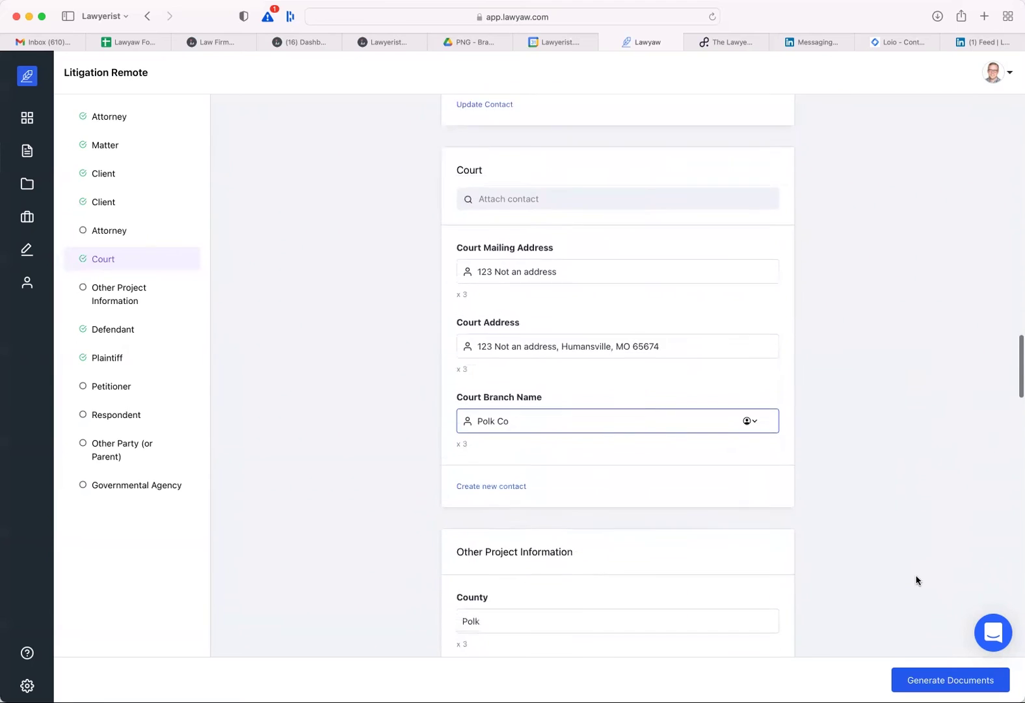
scroll(917, 579, down, 5)
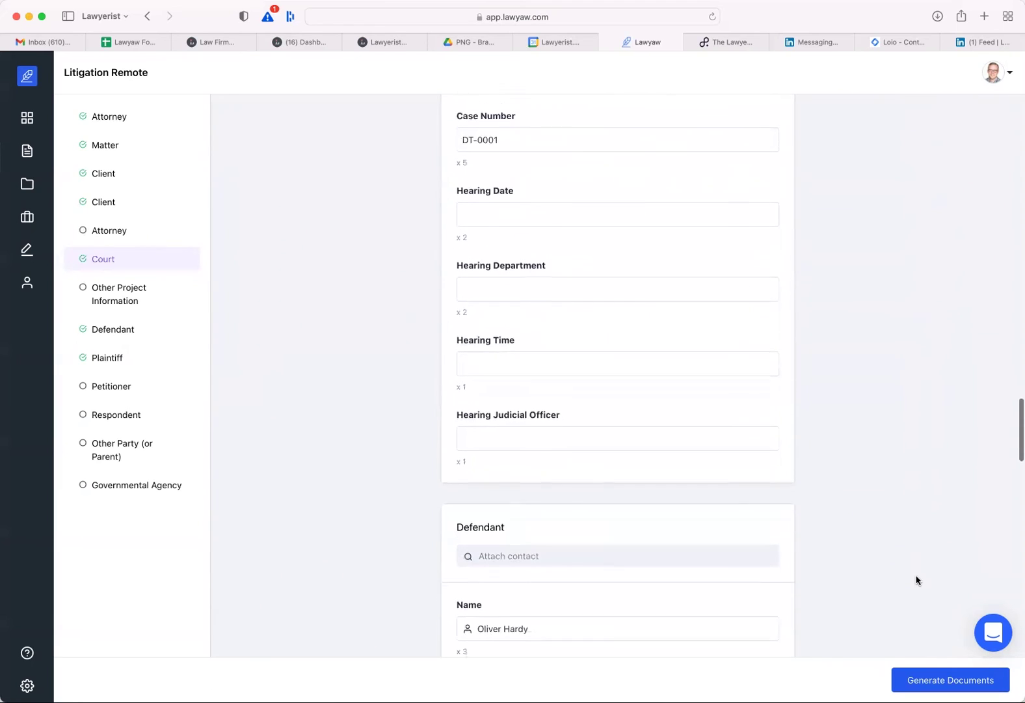
scroll(917, 579, up, 2)
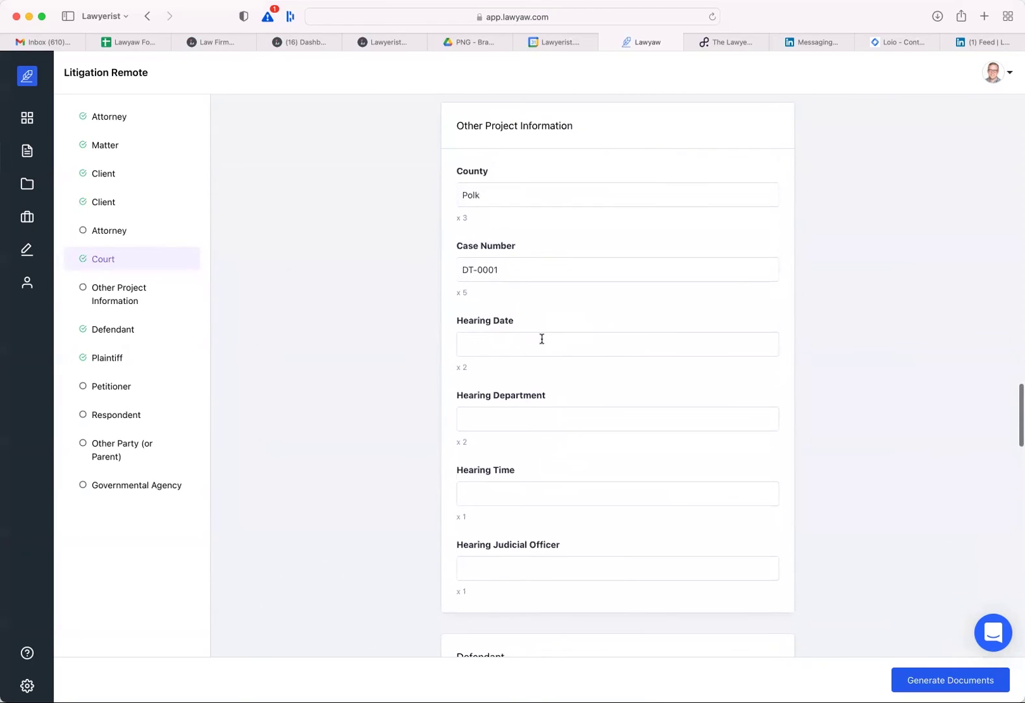
- Set the hearing date to 12/25/22 and the hearing department to "General Sessions" in the other project information
click(542, 339)
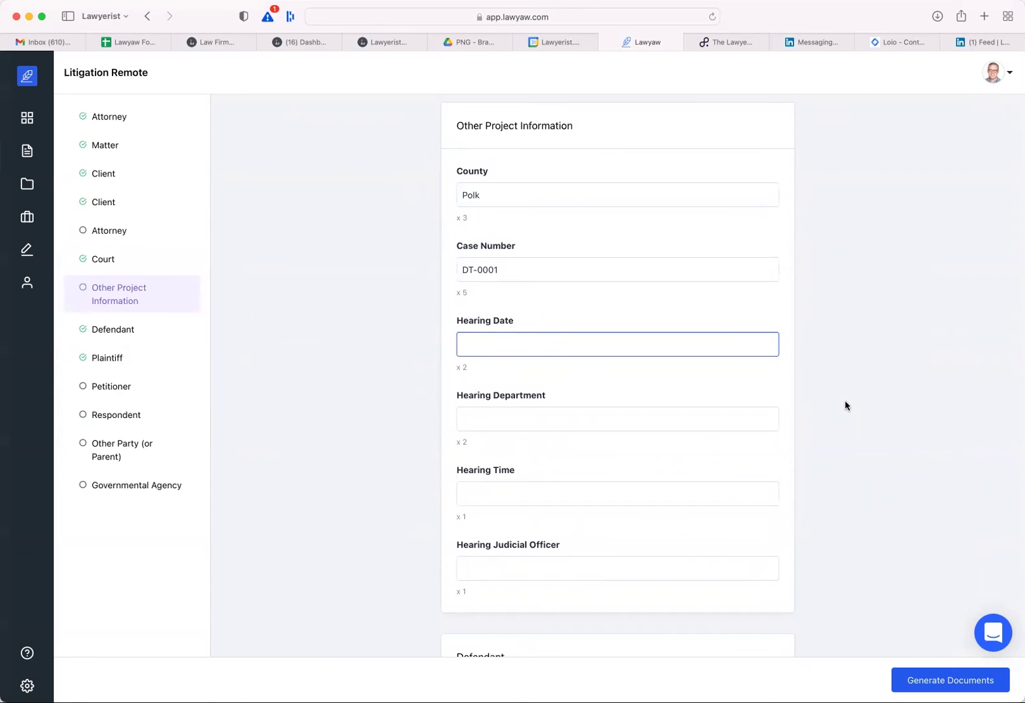
text(12/25/22)
key(Tab)
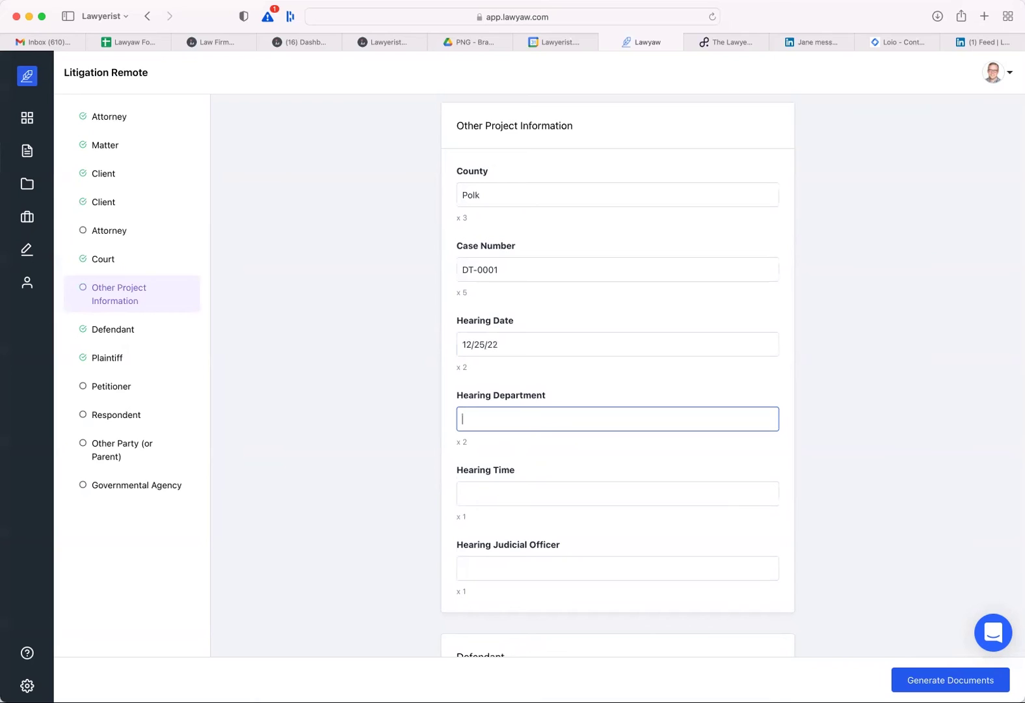
text(General Sed)
key(BackSpace)
text(ssions)
key(Tab)
- Set the hearing time to 12:00 and fill in the hearing judicial officer's surname
text(12:00)
key(Tab)
text(Smith)
key(Tab)
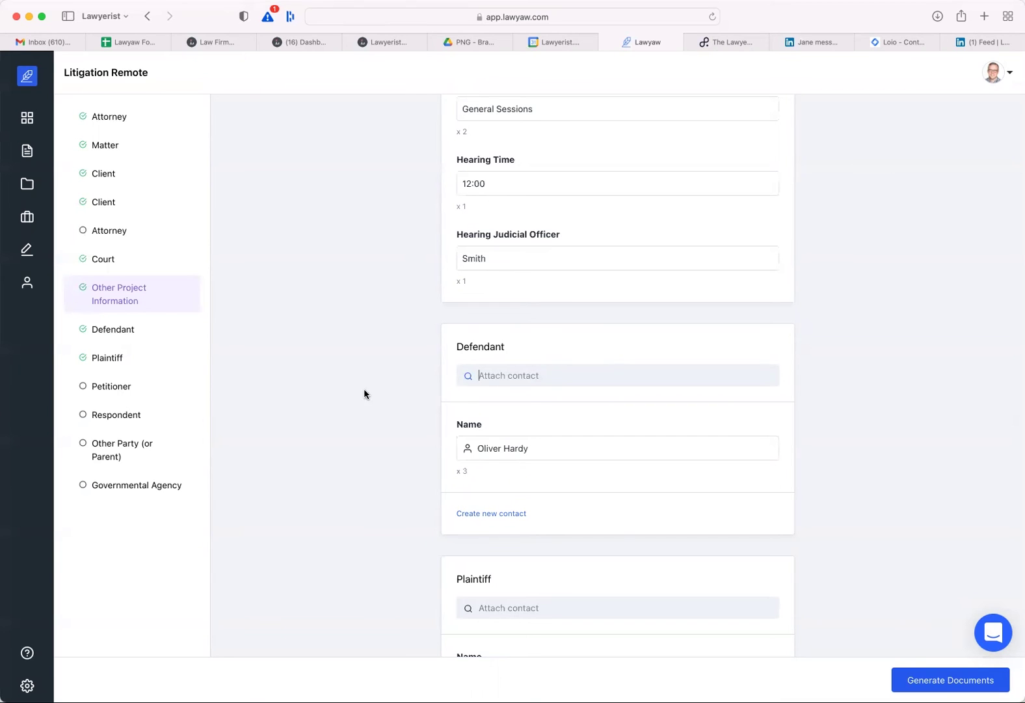
- Fill in the petitioner's full name, using the same person as the plaintiff
scroll(317, 455, down, 10)
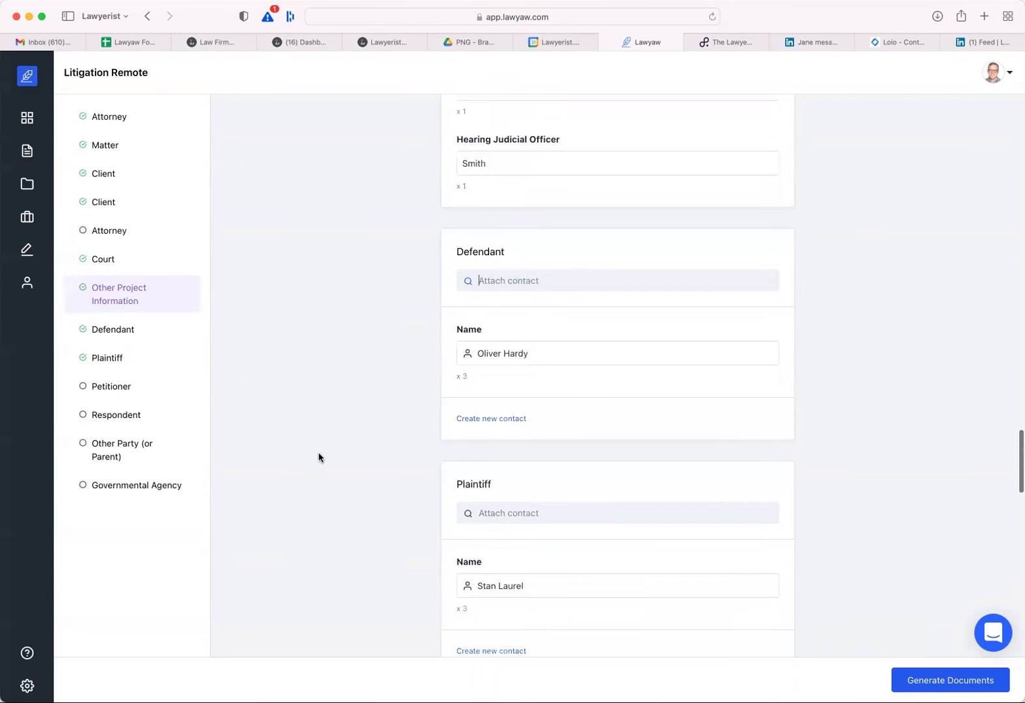
scroll(350, 464, down, 3)
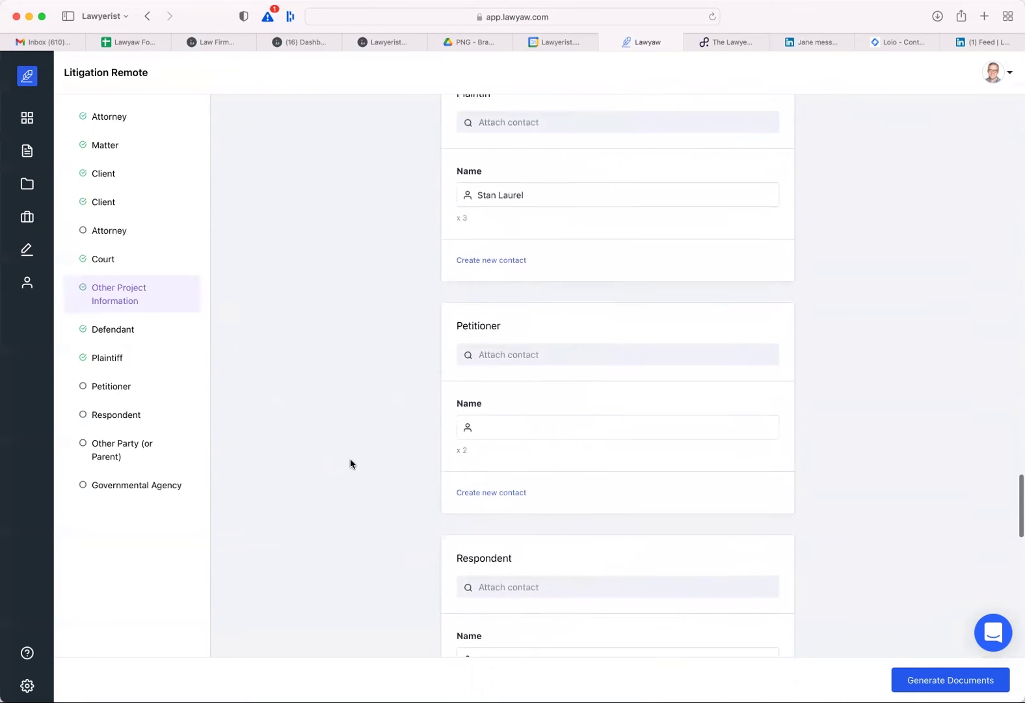
scroll(350, 463, down, 3)
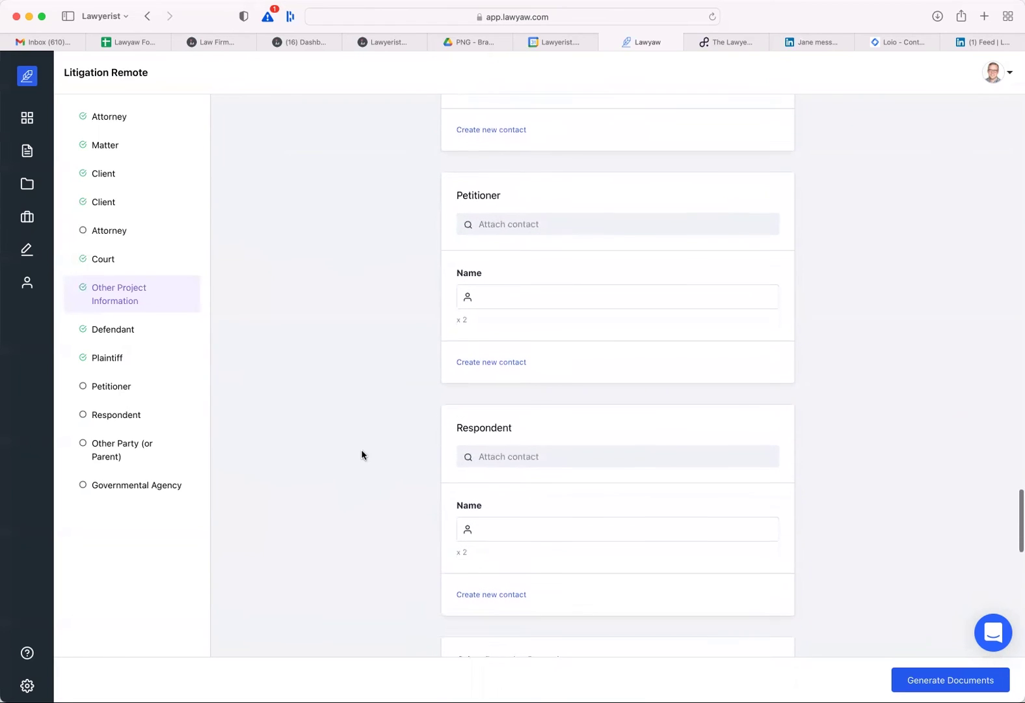
click(539, 298)
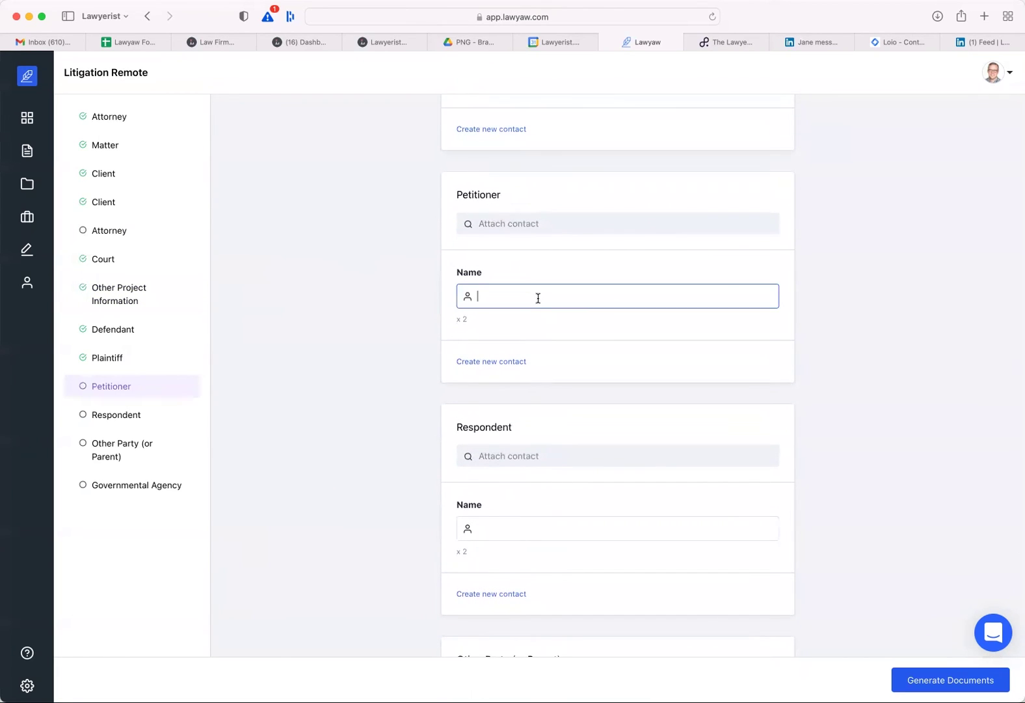
text(Stan Laurel)
key(Tab)
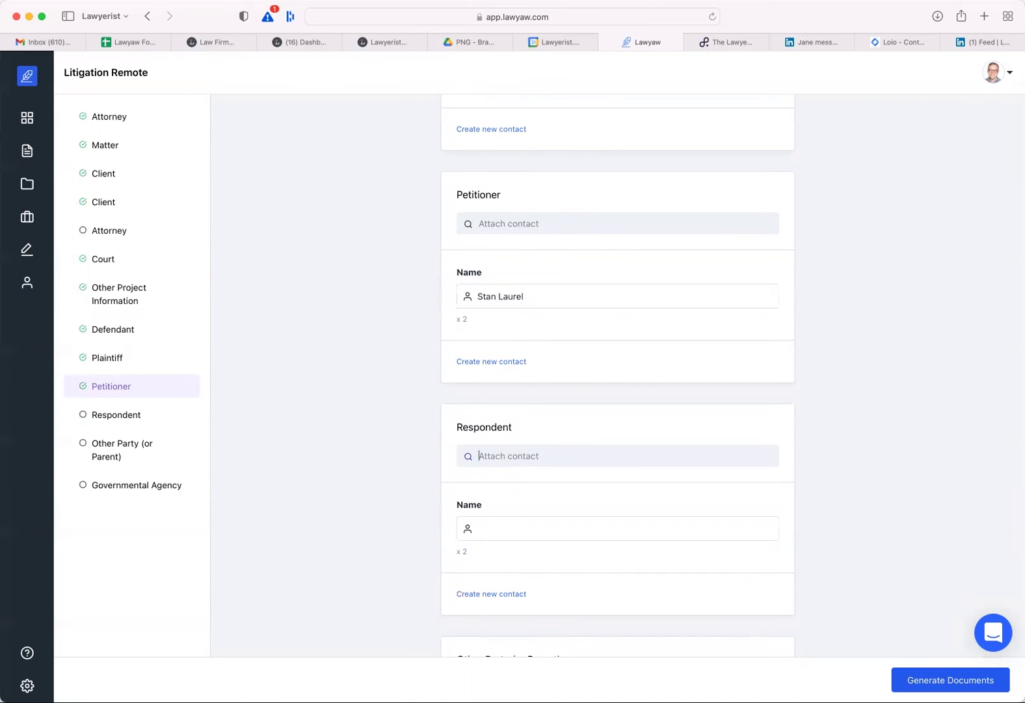
- Fill in the respondent's full name, using the same person as the defendant
click(511, 525)
text(Oliver Hardy)
key(Tab)
- Fill in the governmental agency's email address
scroll(519, 531, down, 3)
click(508, 495)
text(not@fakeemail.com)
key(Tab)
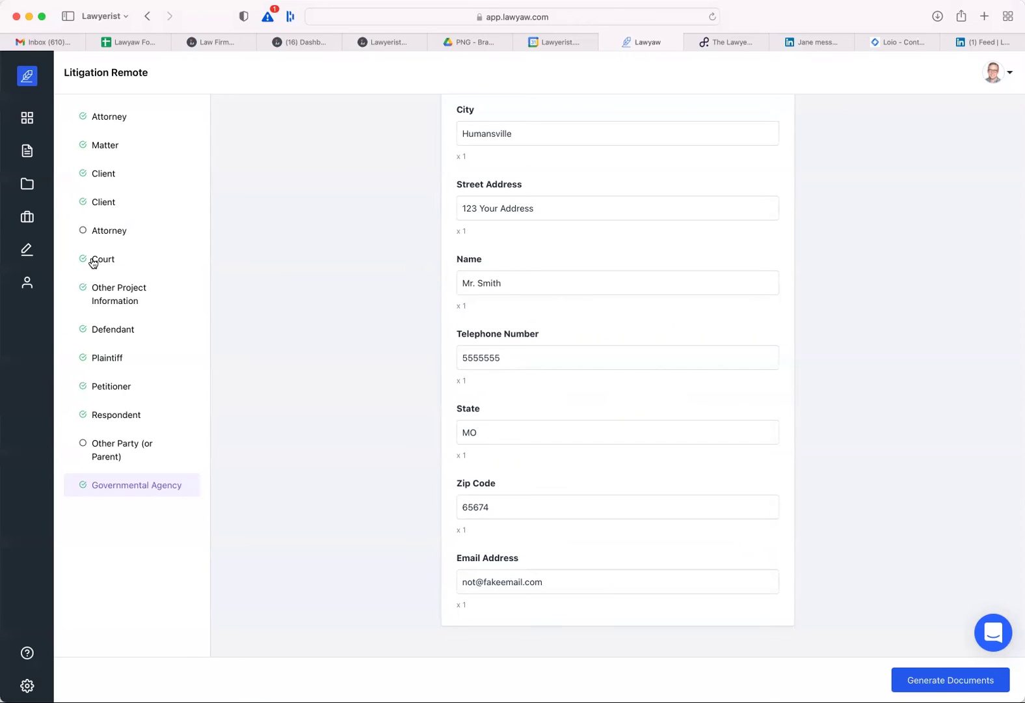
- Return to the incomplete attorney section and fill in the attorney's zip code
click(111, 231)
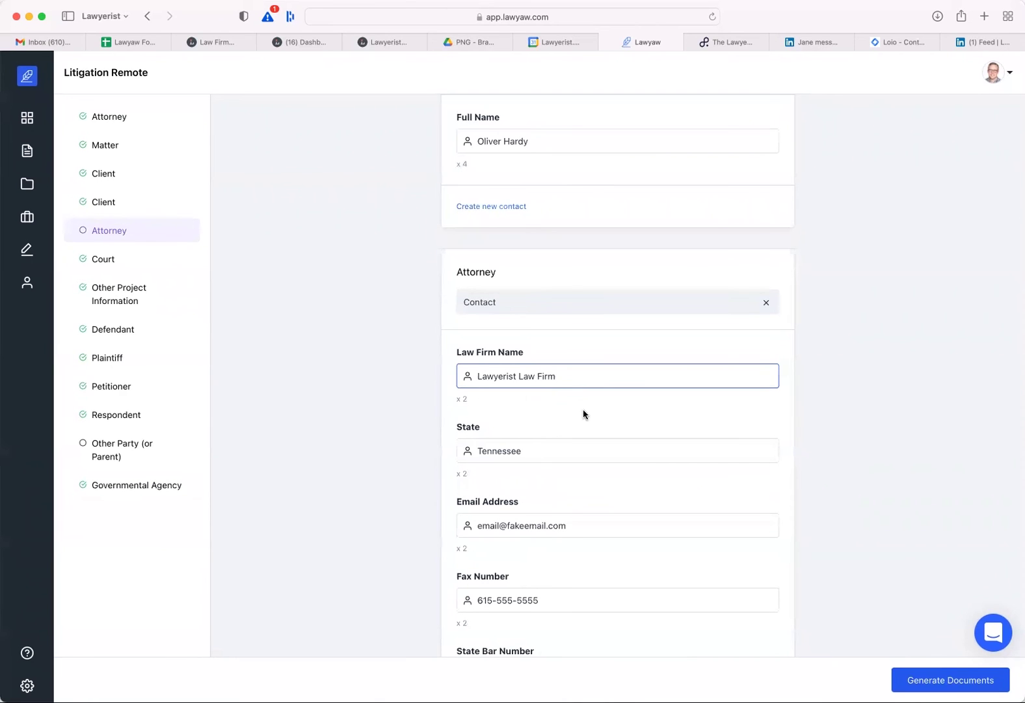
scroll(583, 409, down, 5)
scroll(572, 456, down, 1)
click(538, 506)
text(65674)
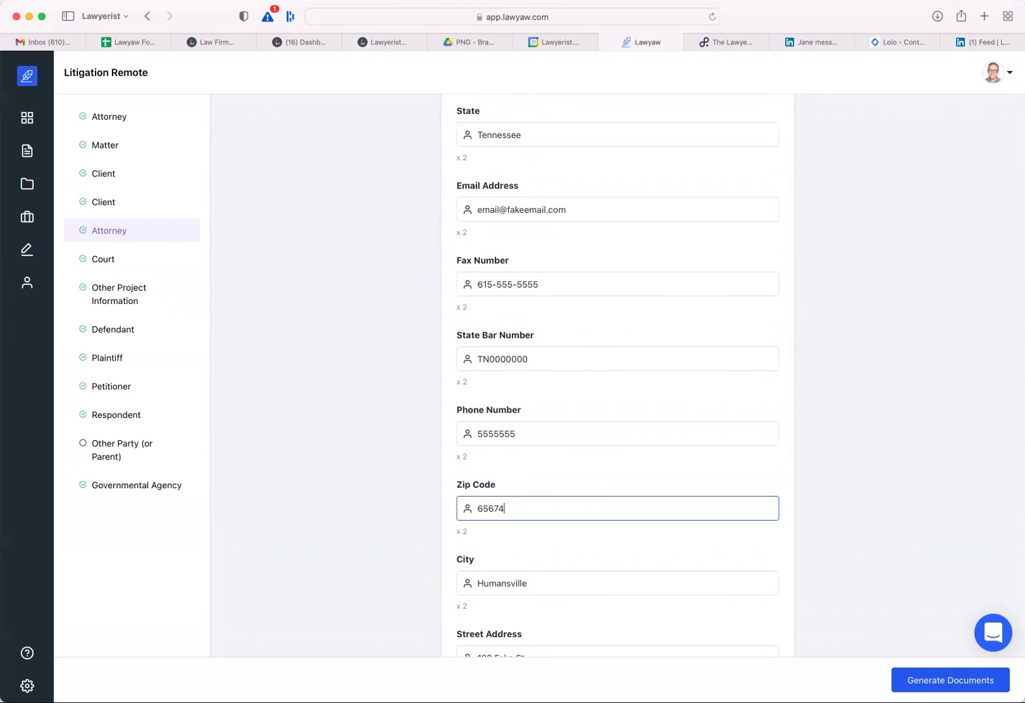
key(Tab)
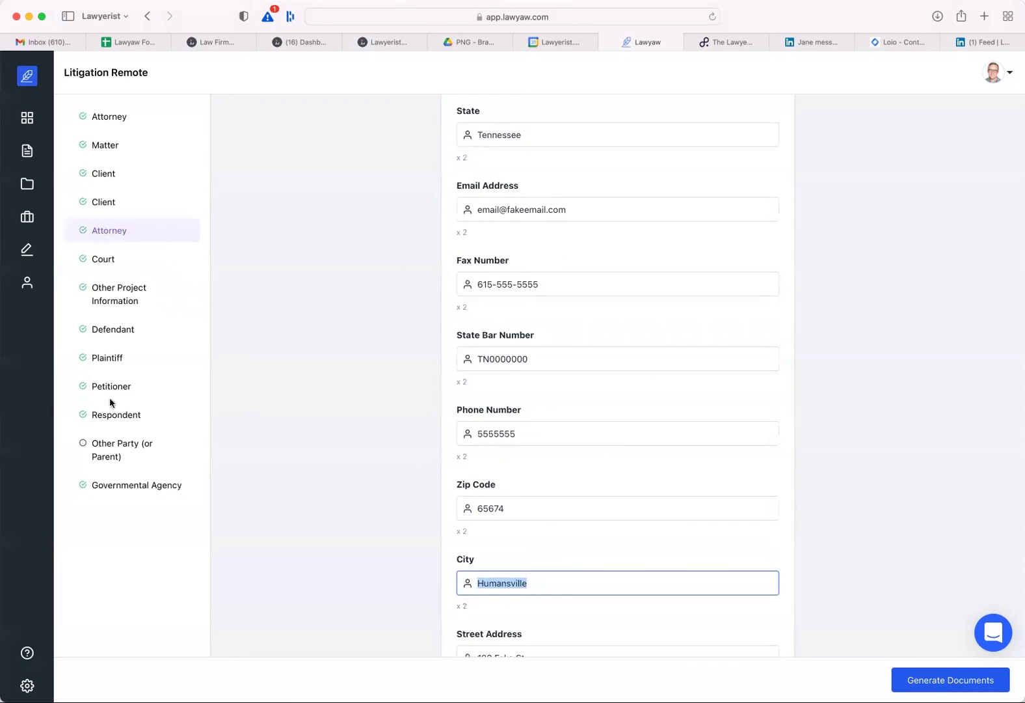
- Fill in the other party's name with the defendant's full name and generate the documents from the questionnaire
click(110, 450)
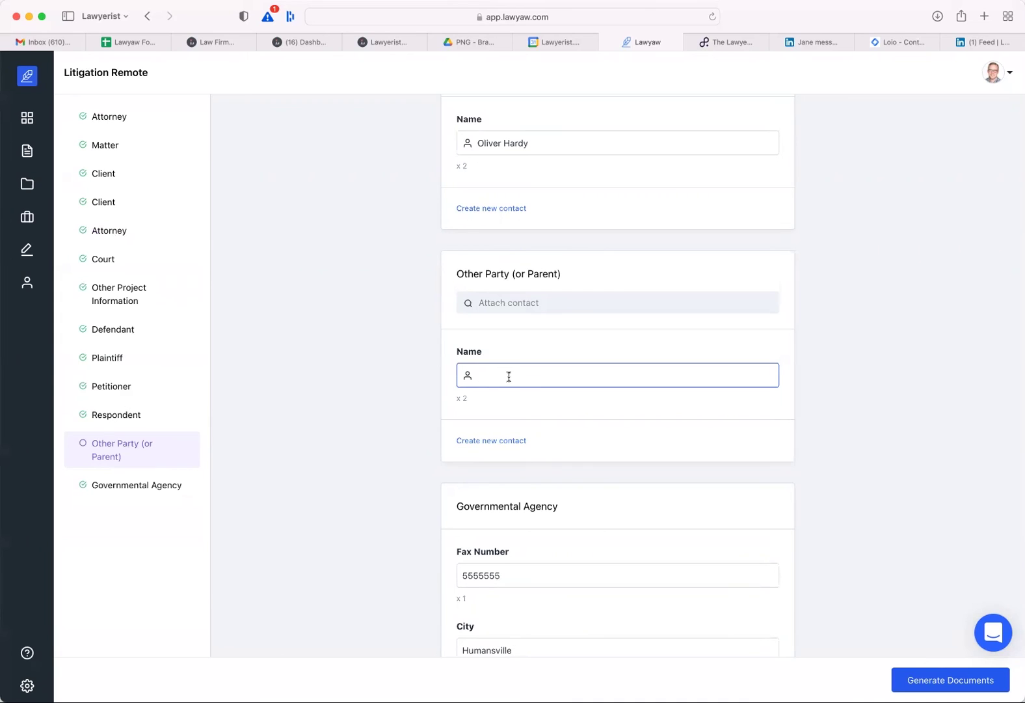
text(Ol)
key(Tab)
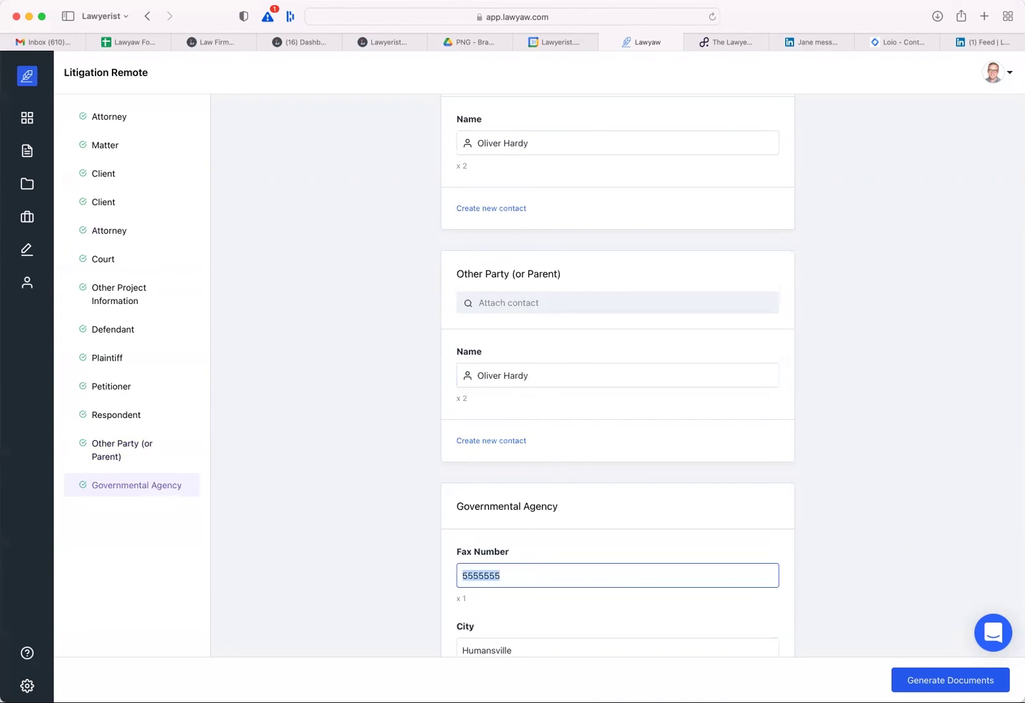
scroll(458, 377, down, 2)
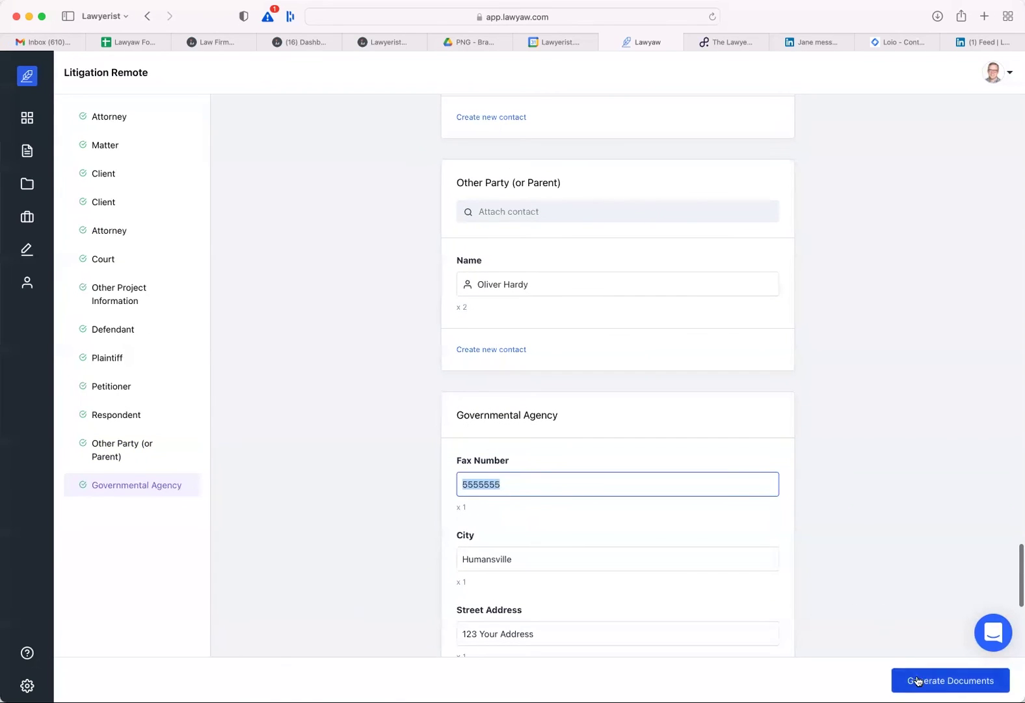
click(939, 680)
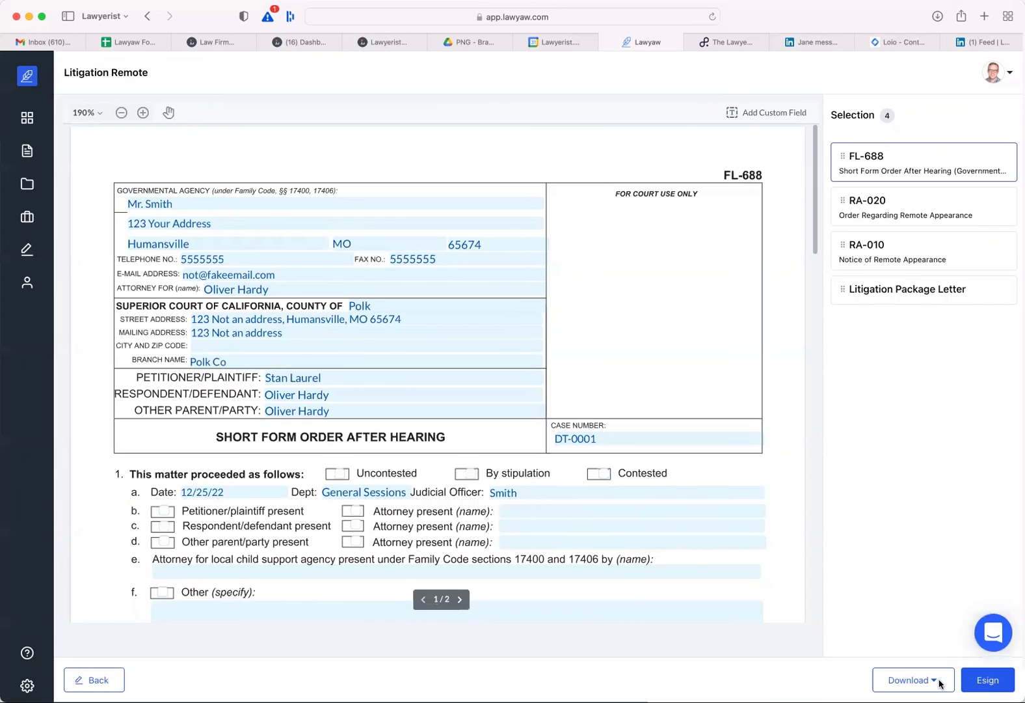
- Fill in FL-688 with "gggg" for item 1e, "asdfasdf" for item 1f and "asdfasd" as the item 2a name
scroll(571, 507, down, 5)
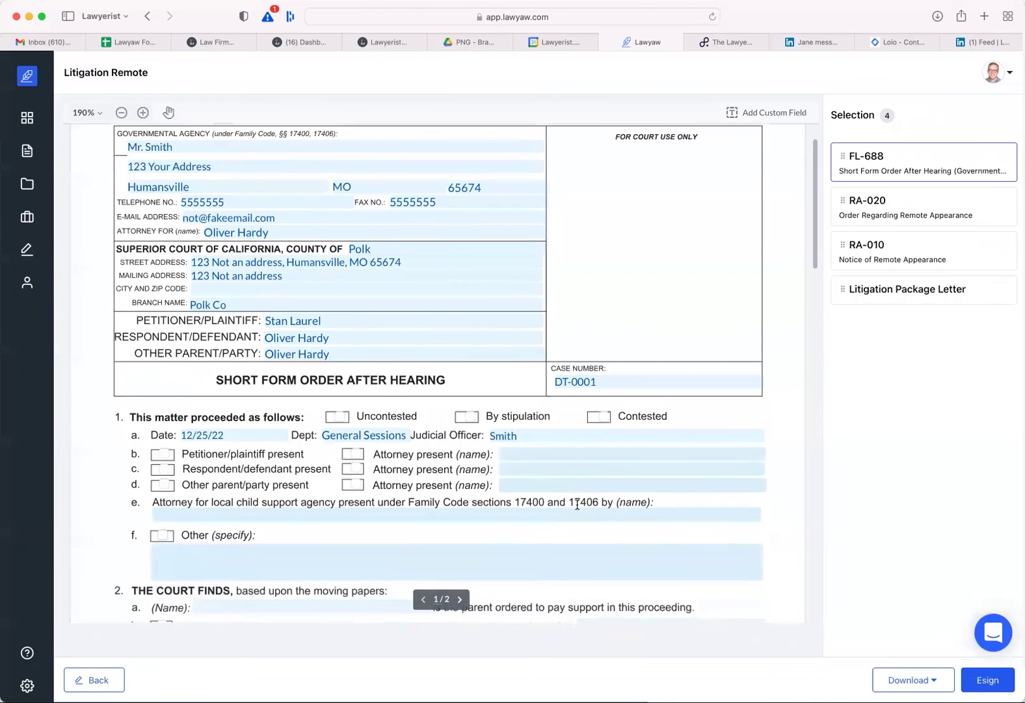
scroll(509, 520, down, 1)
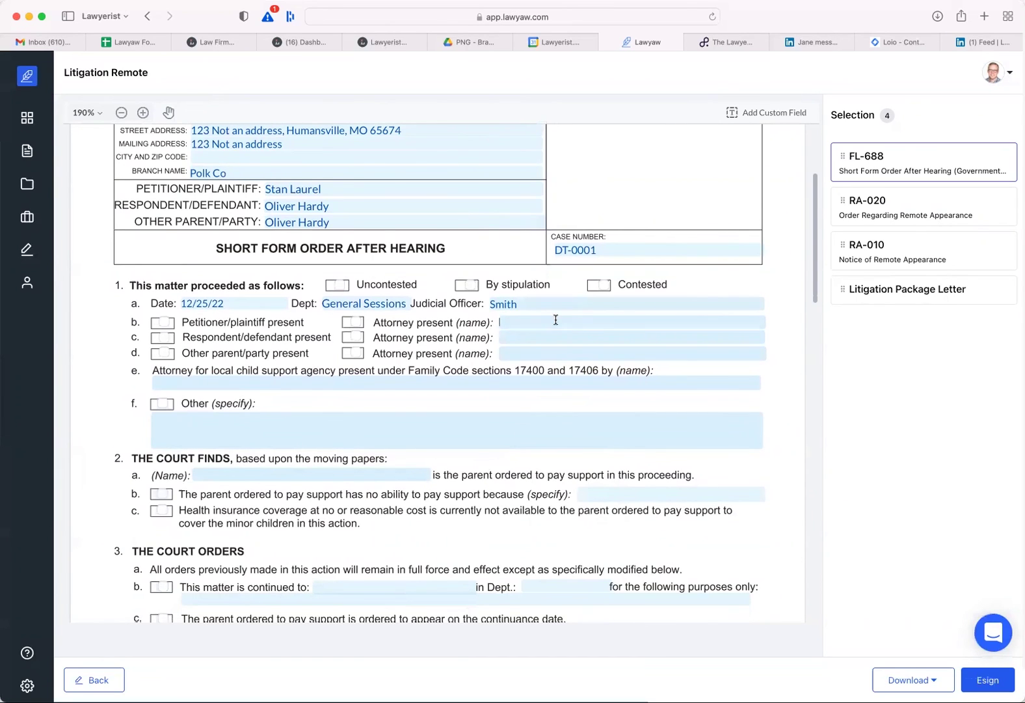
click(502, 386)
text(gggg)
click(348, 439)
text(asdfasdf)
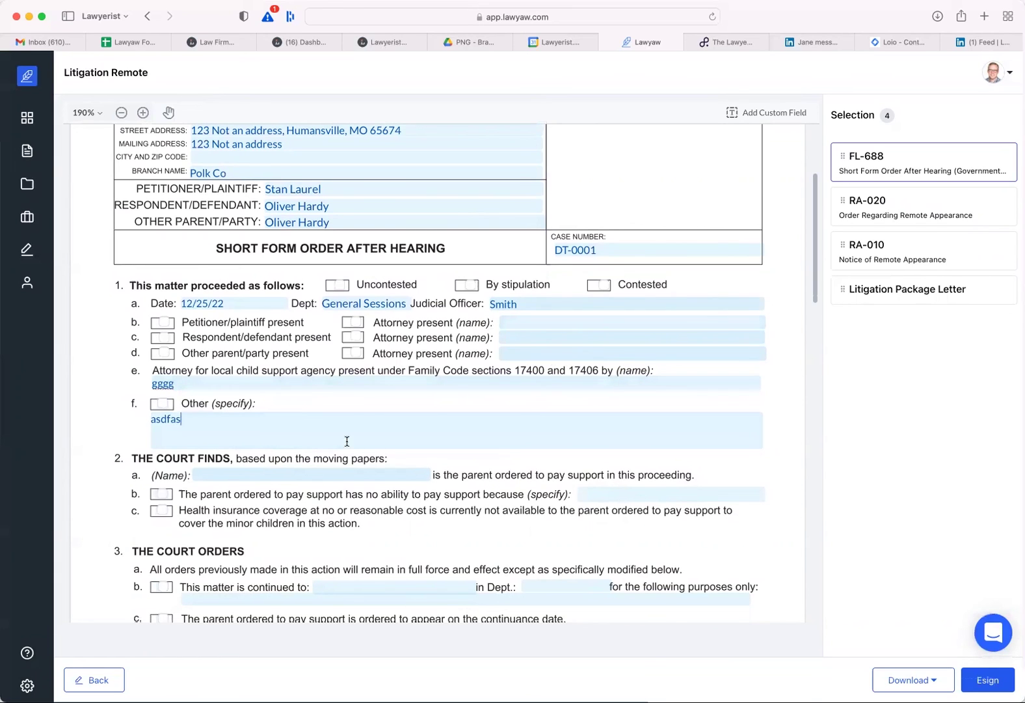
click(351, 476)
text(asdfasd)
scroll(543, 519, down, 4)
scroll(547, 521, down, 18)
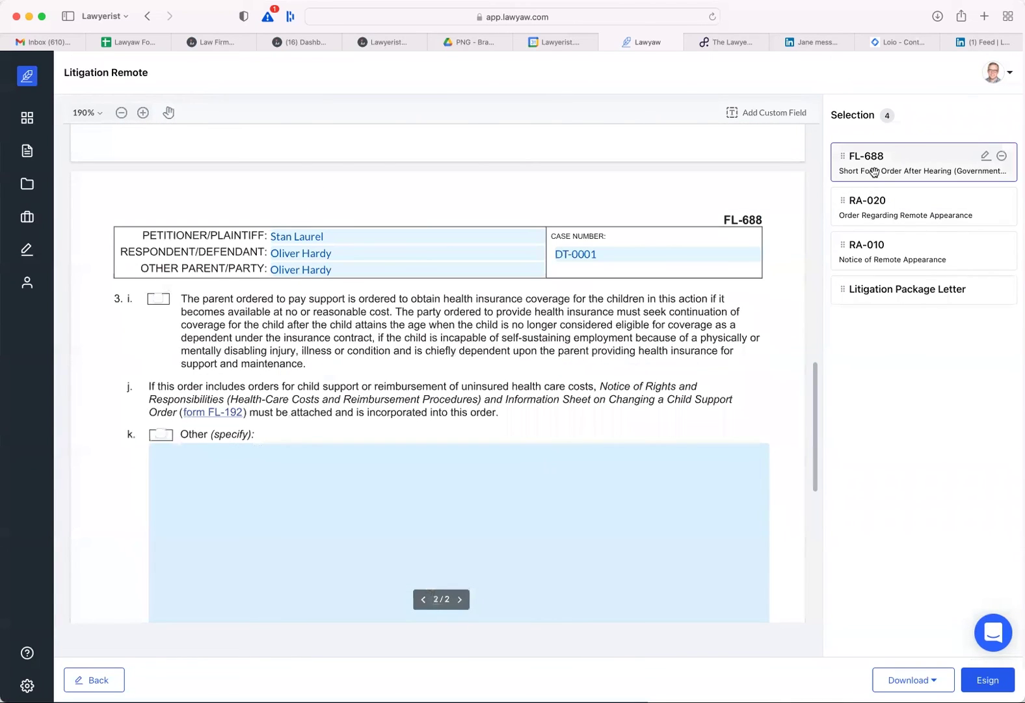
- Review the generated RA-020, RA-010 and Litigation Package Letter documents, keeping their names
click(986, 201)
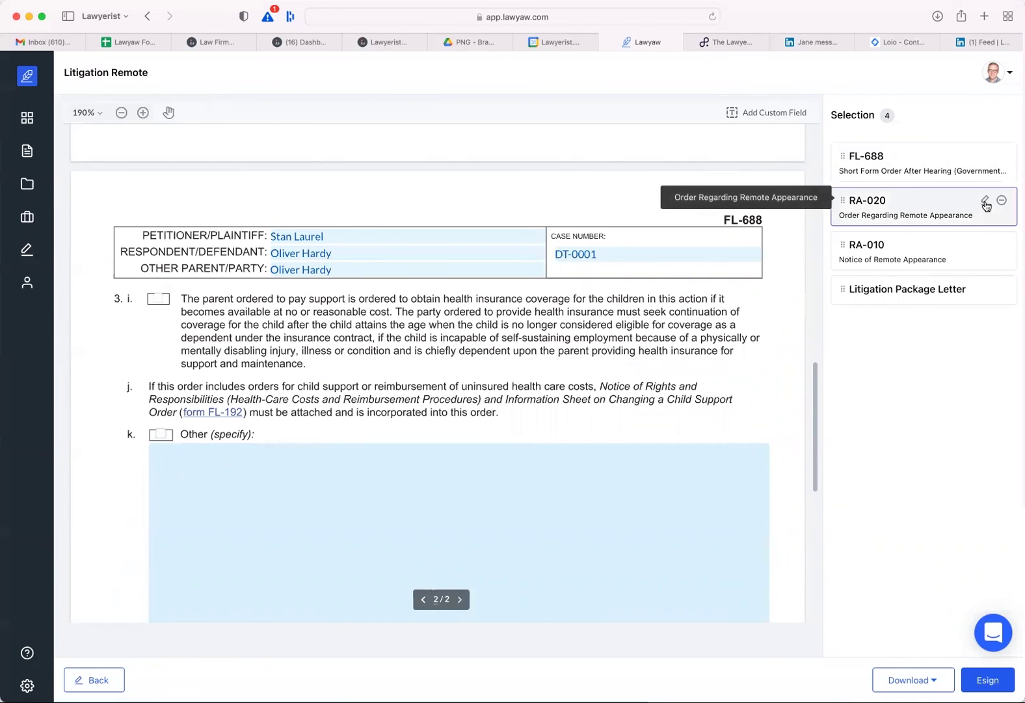
click(610, 422)
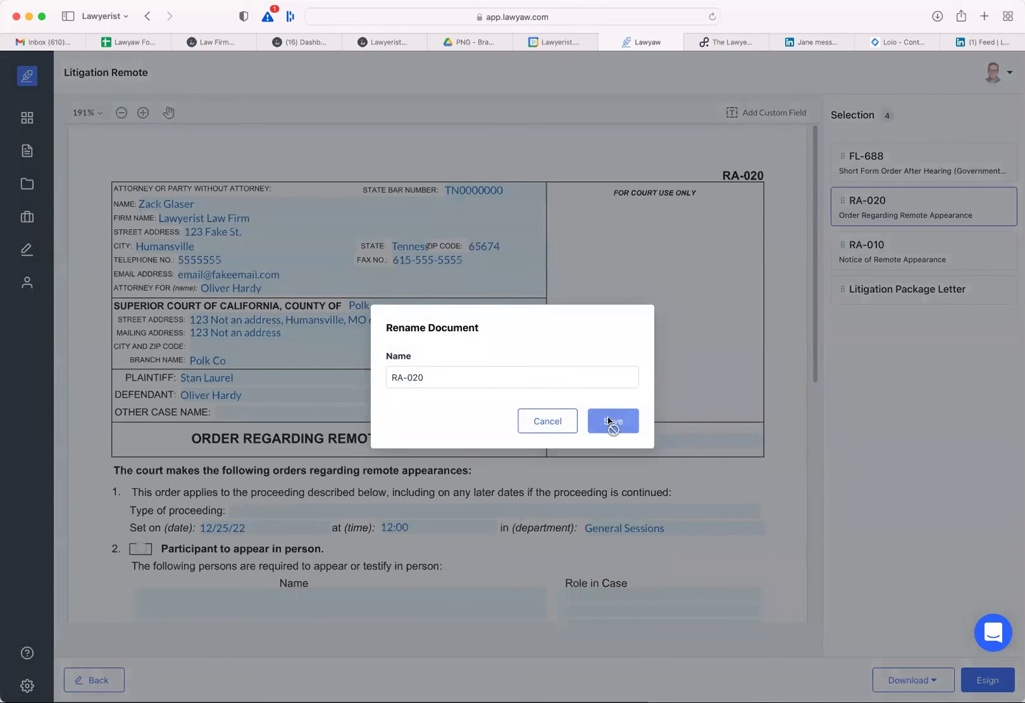
click(548, 420)
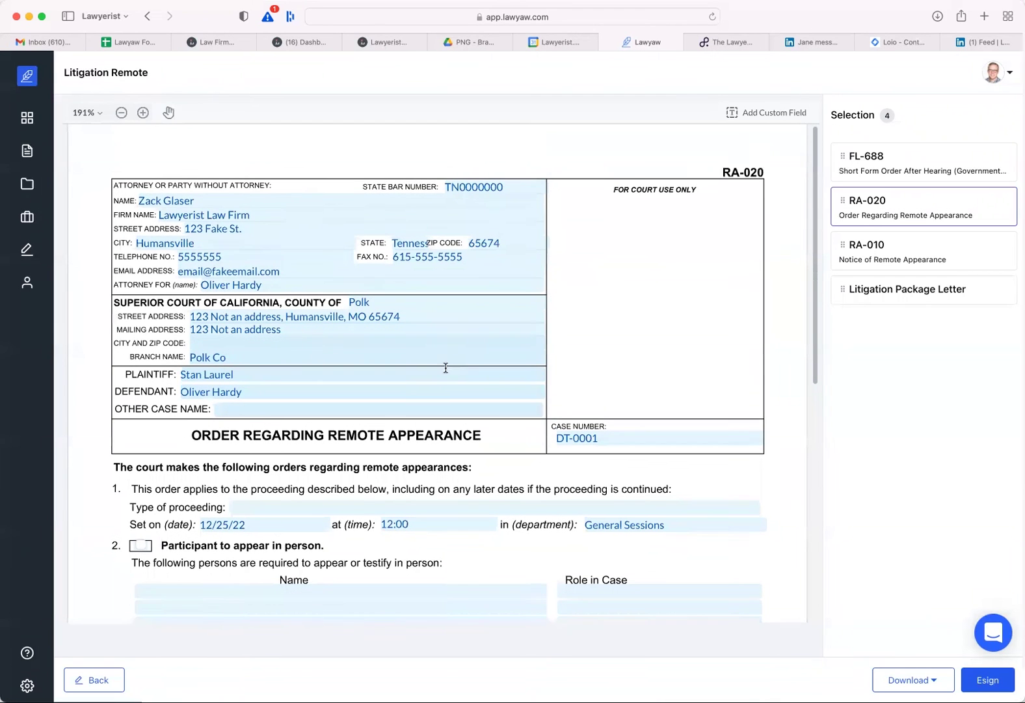
scroll(186, 183, down, 1)
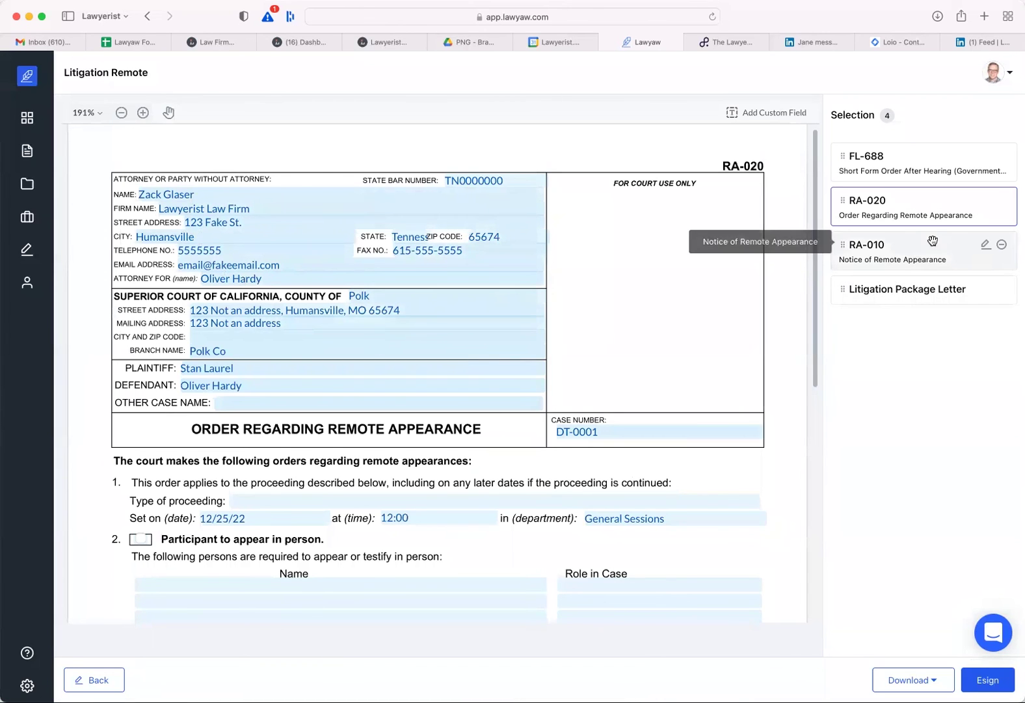
click(987, 250)
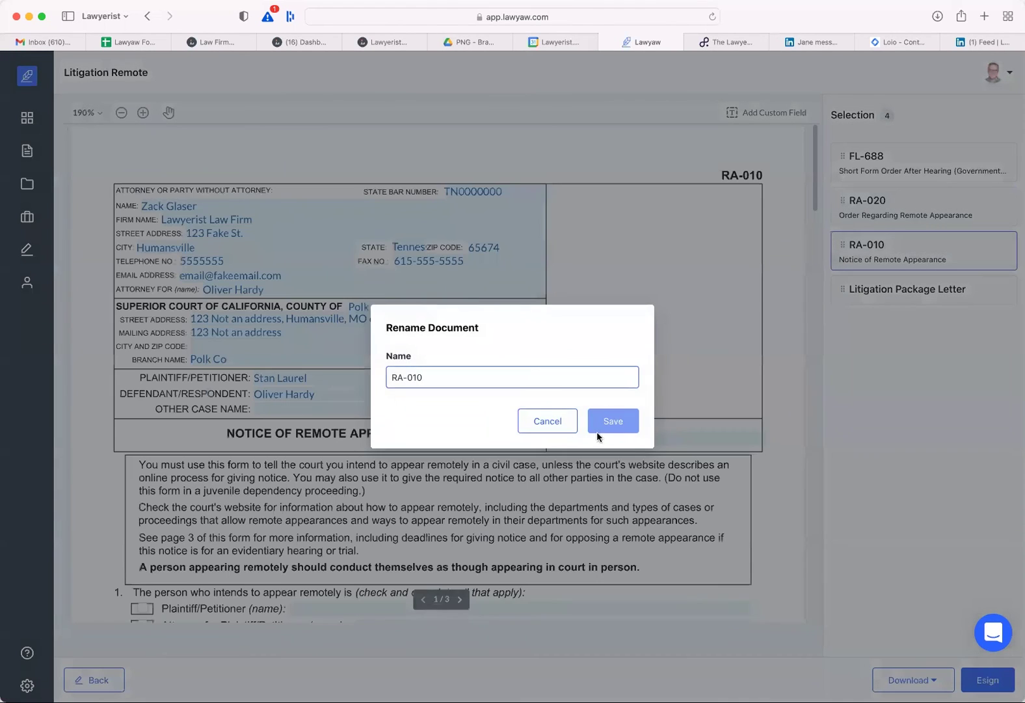
click(550, 421)
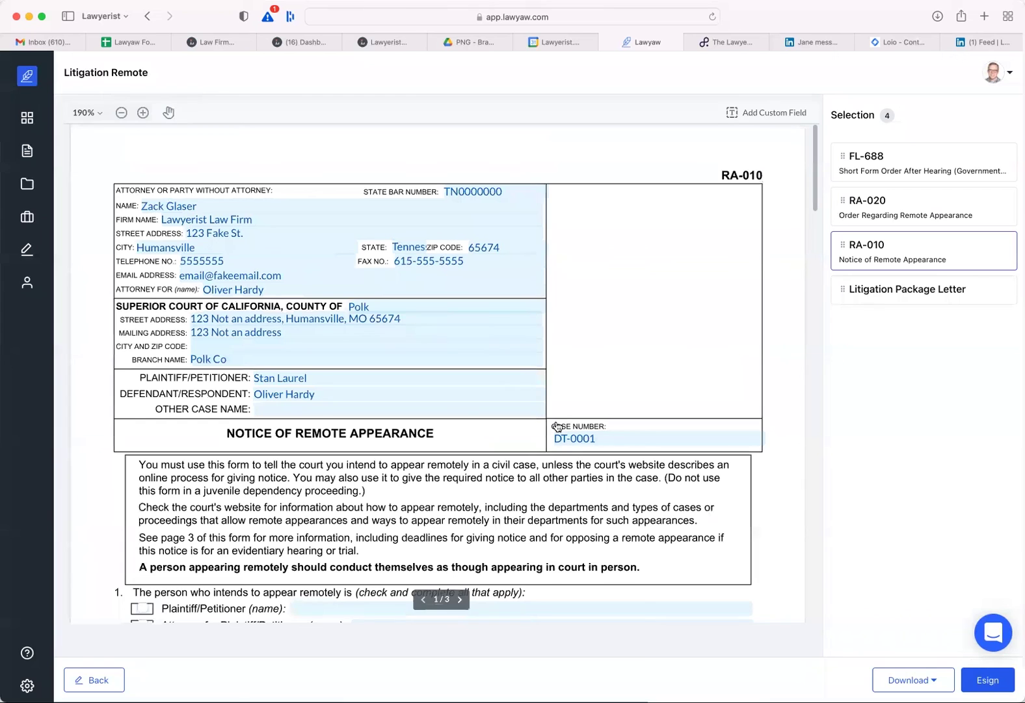
mouse_move(940, 287)
click(984, 293)
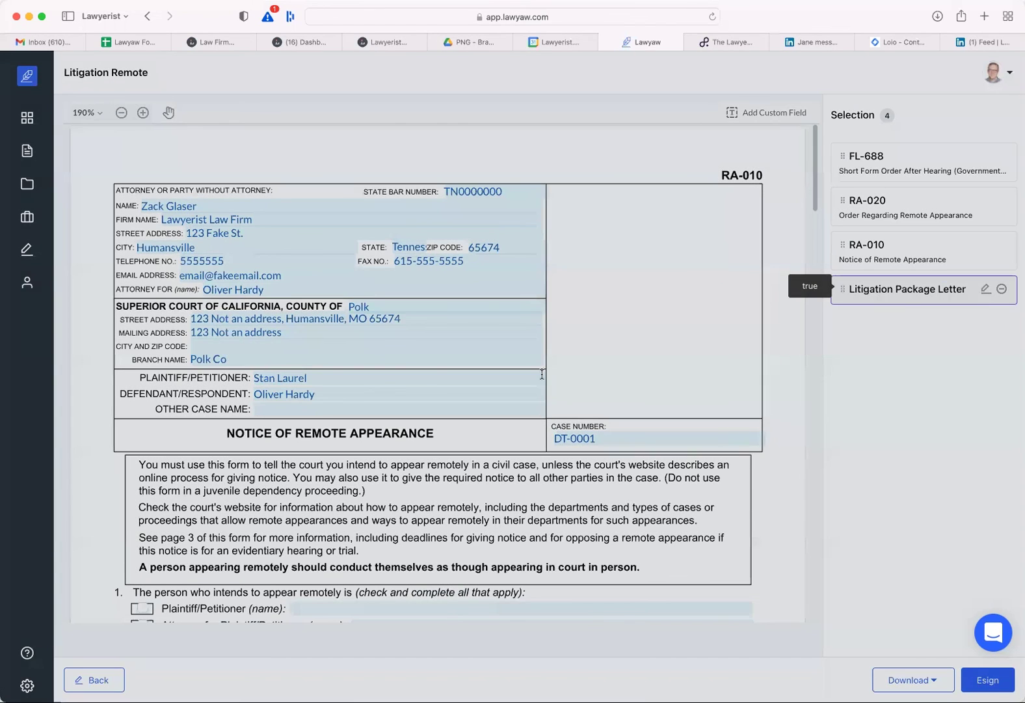
click(557, 424)
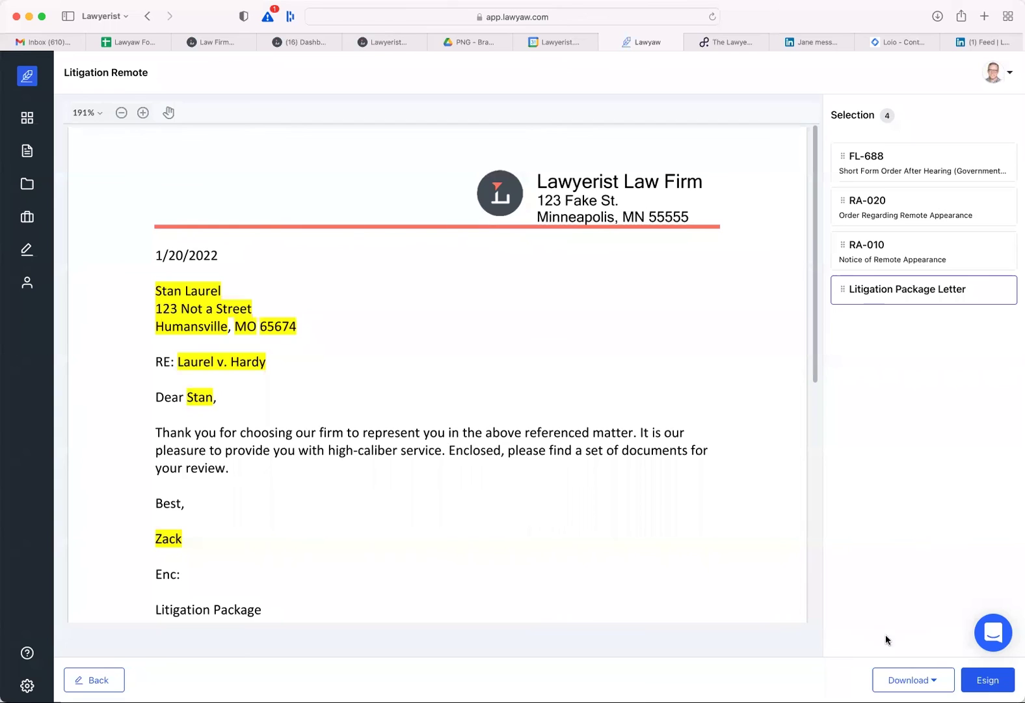
- Download all the generated documents as a .zip file, allowing downloads from app.lawyaw.com
click(928, 685)
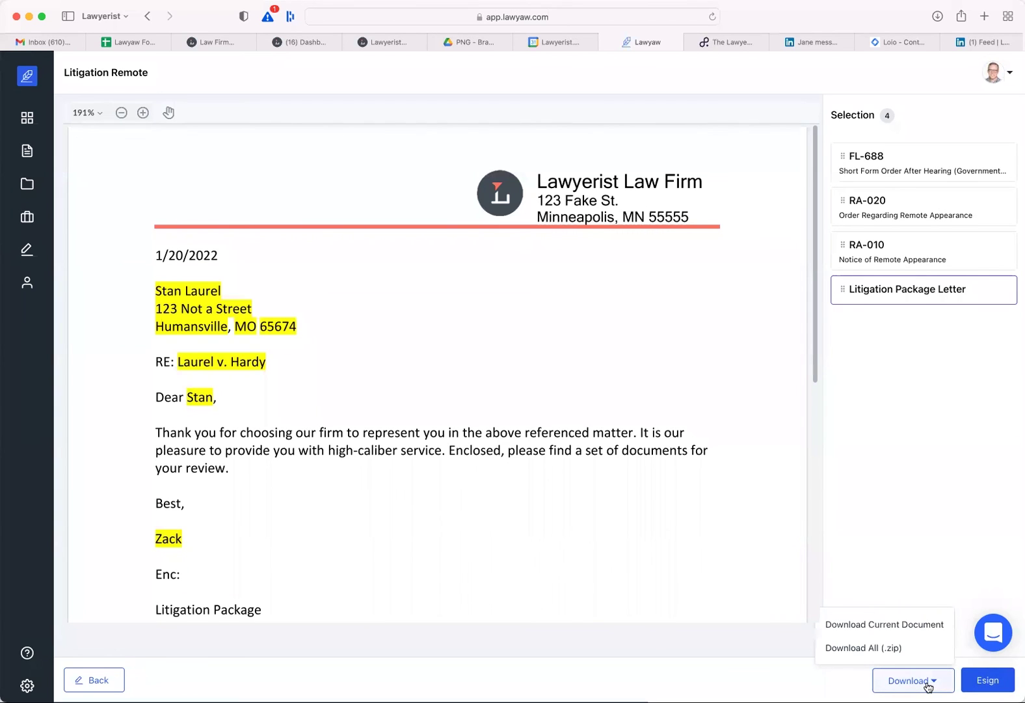
click(852, 648)
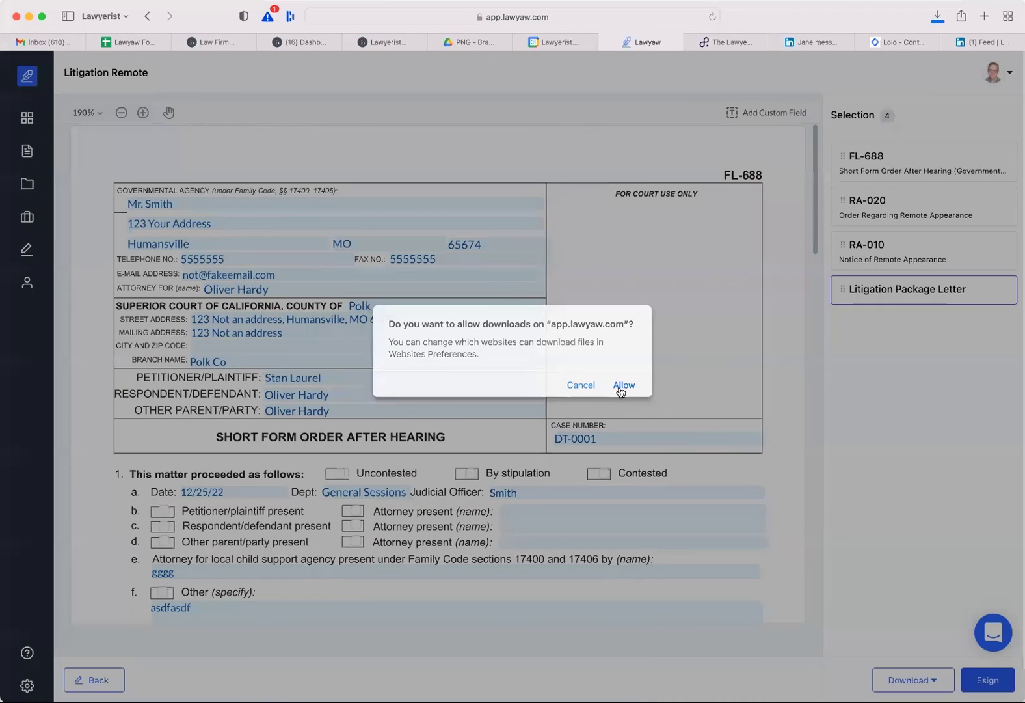
click(623, 384)
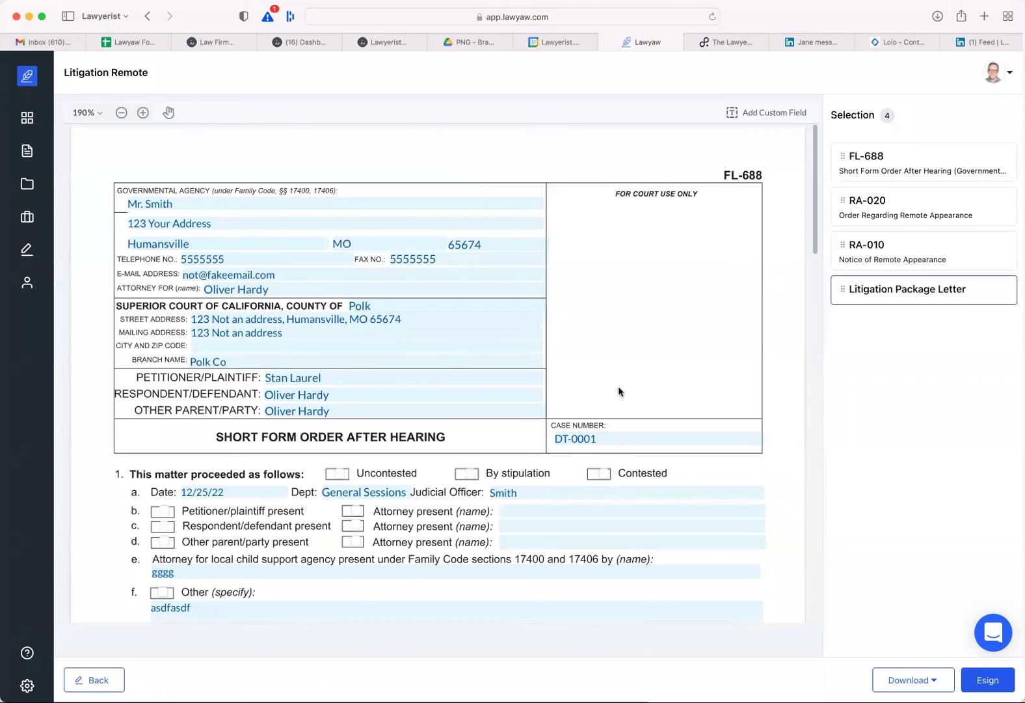